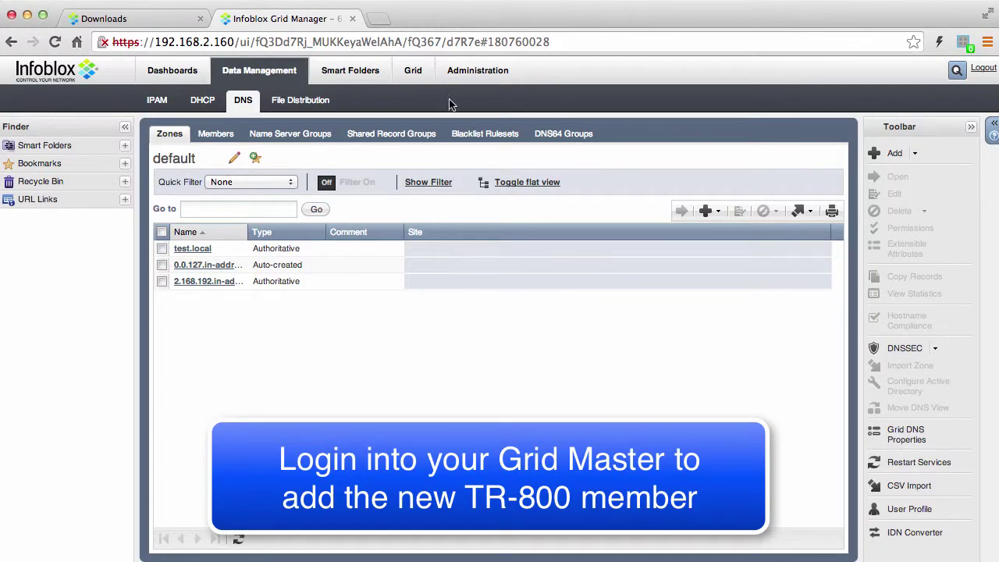
Show the Grid Manager Members list, where only ns1.test.local at 192.168.2.160 appears
left_click(412, 71)
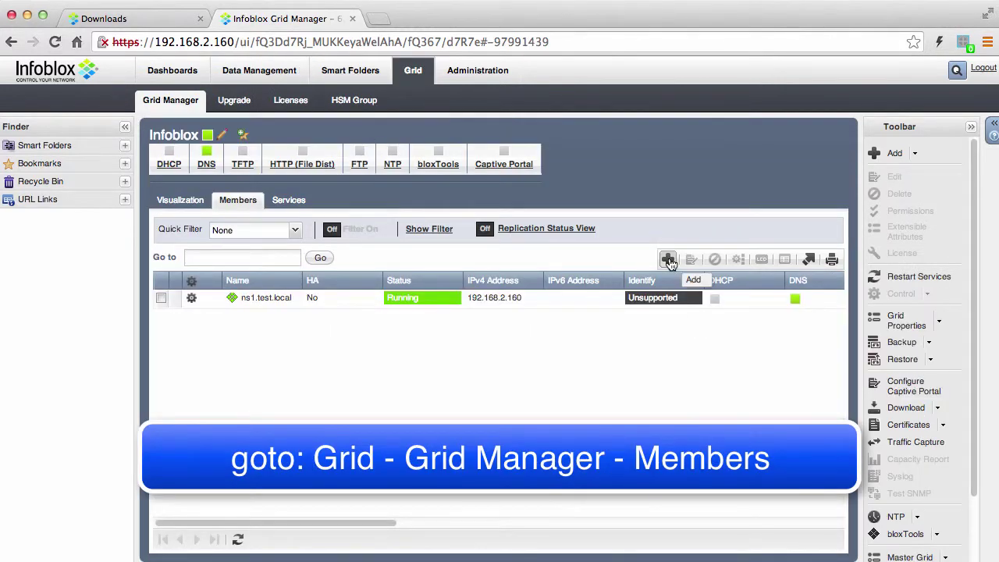
Begin a new Virtual NIOS grid member with host name rpt.test.local
left_click(669, 260)
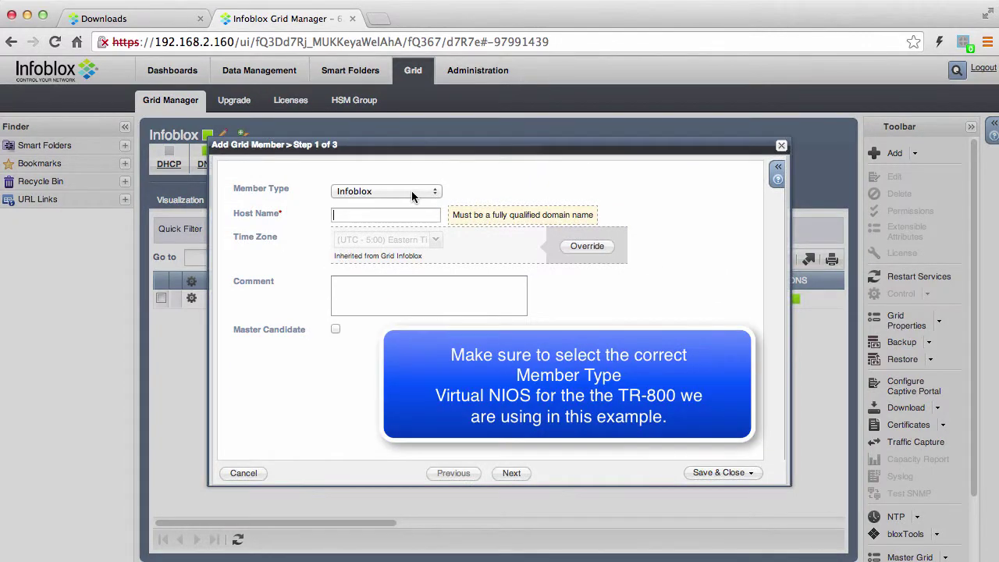
left_click(412, 190)
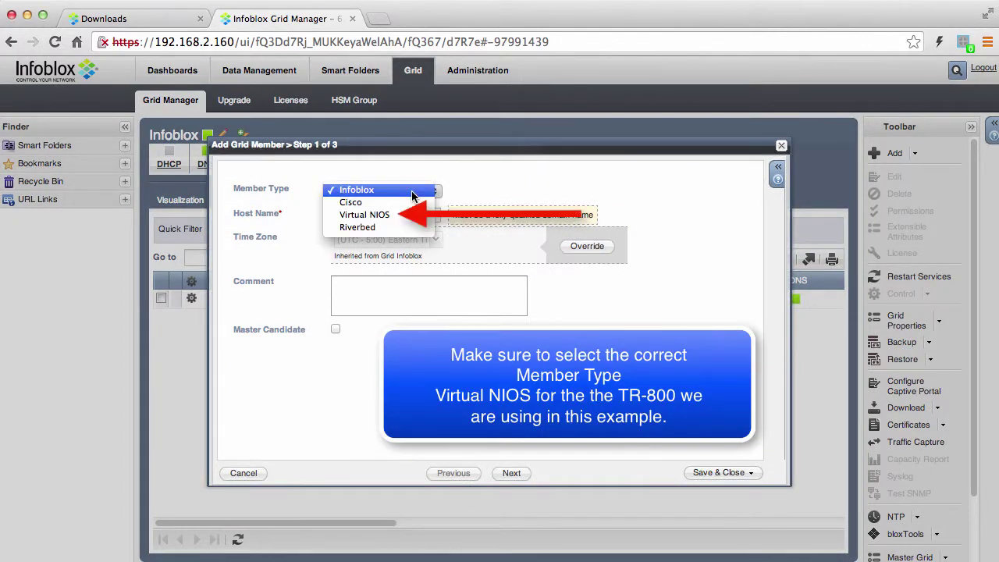
left_click(365, 215)
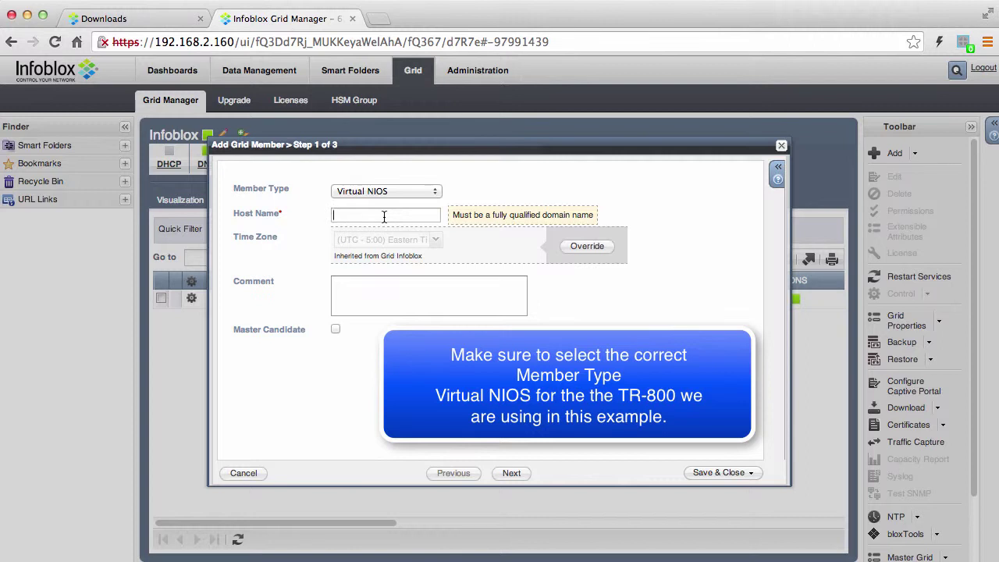
type("rpt.test.local")
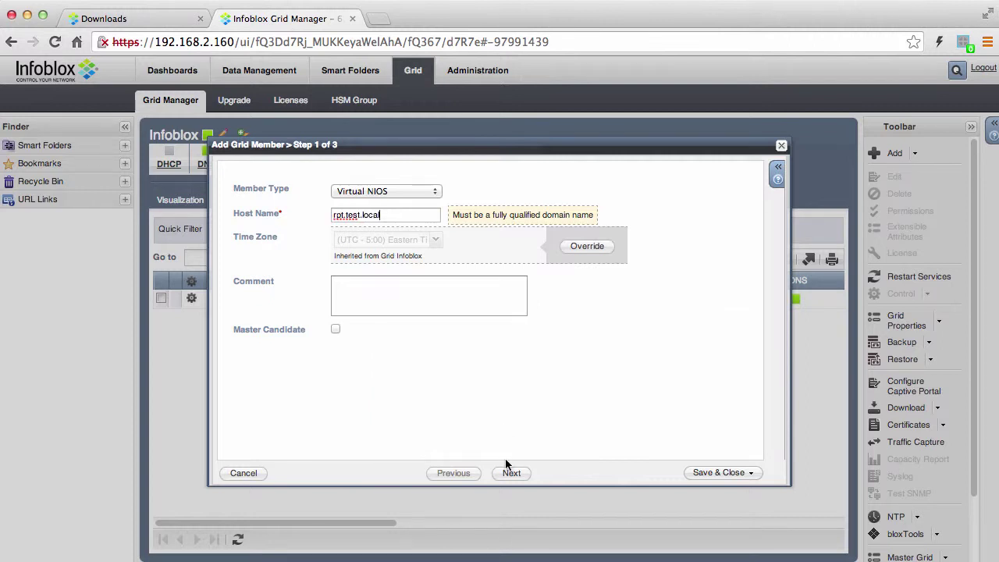
left_click(512, 474)
Give it LAN1 address 192.168.2.163, mask 255.255.255.0, gateway 192.168.2.1, and save
left_click(326, 296)
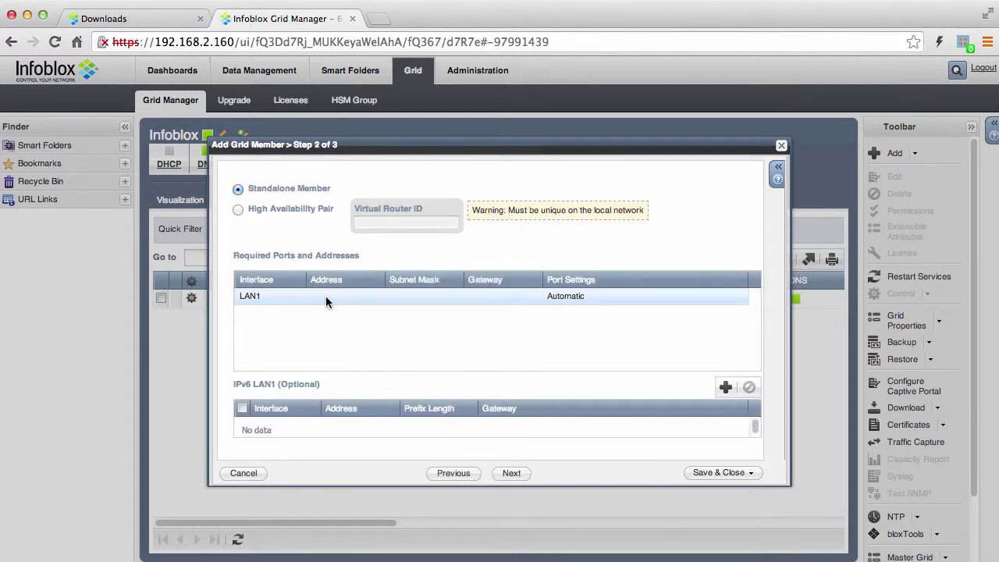
type("192.168.2.163")
left_click(400, 292)
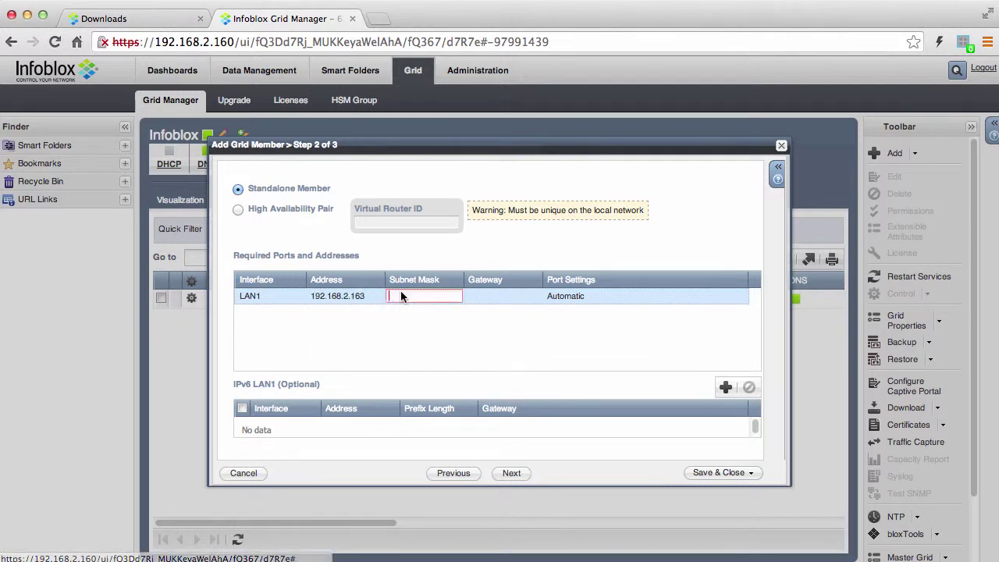
type("255.255.255.")
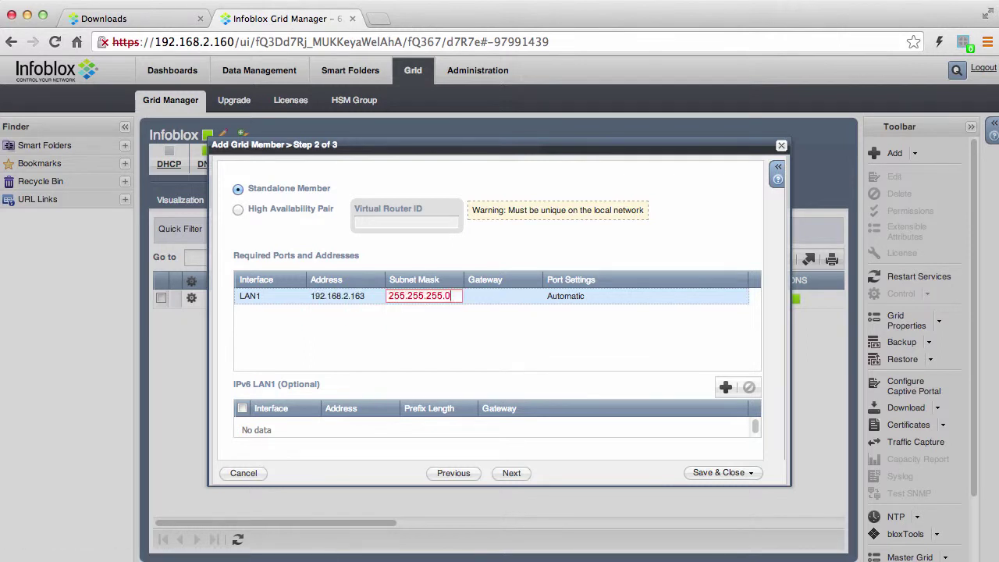
type("0")
left_click(493, 297)
left_click(493, 297)
type("192.168.2.1")
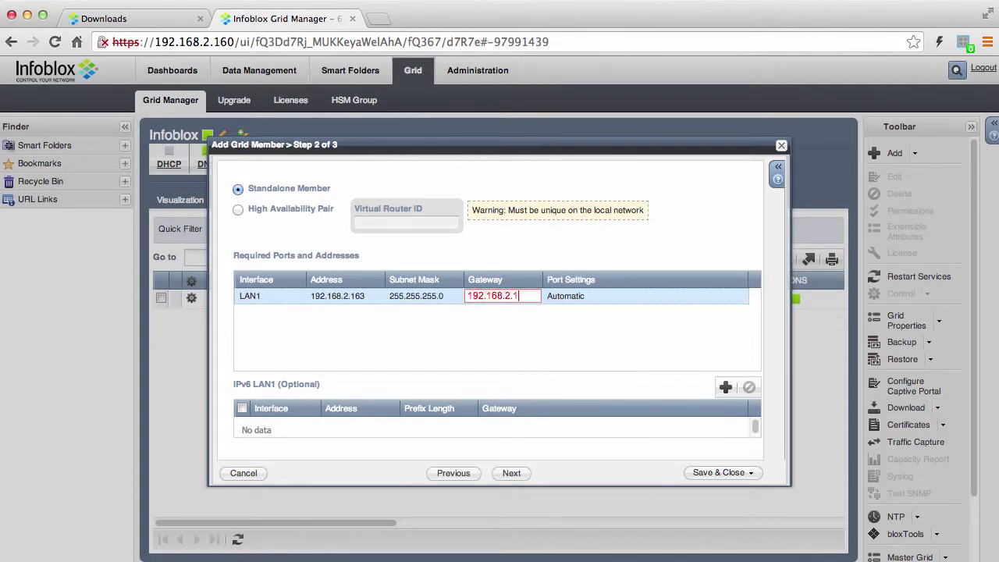
left_click(715, 473)
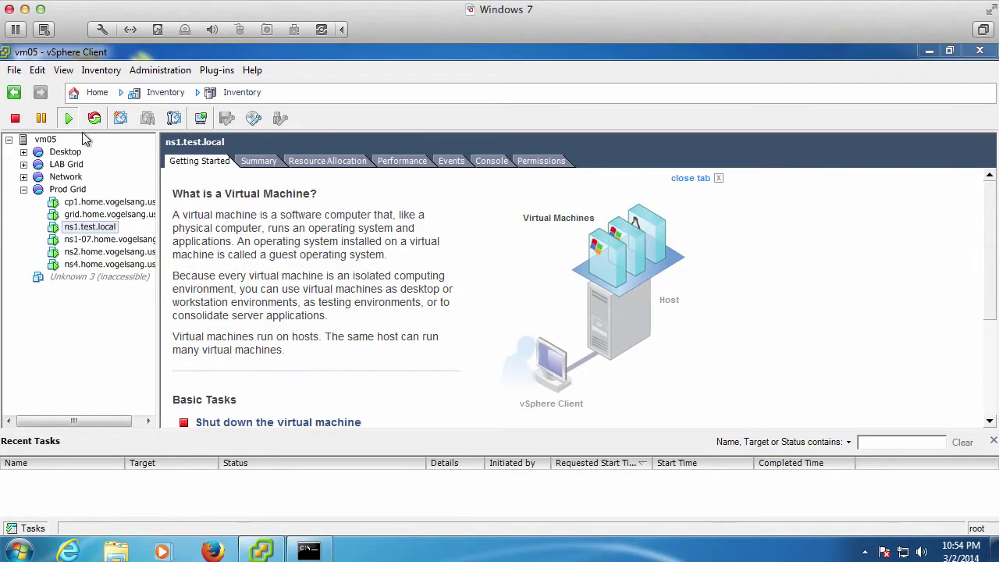
Load the -300G-800.ovf template into the Deploy OVF wizard and accept its details and license
left_click(14, 71)
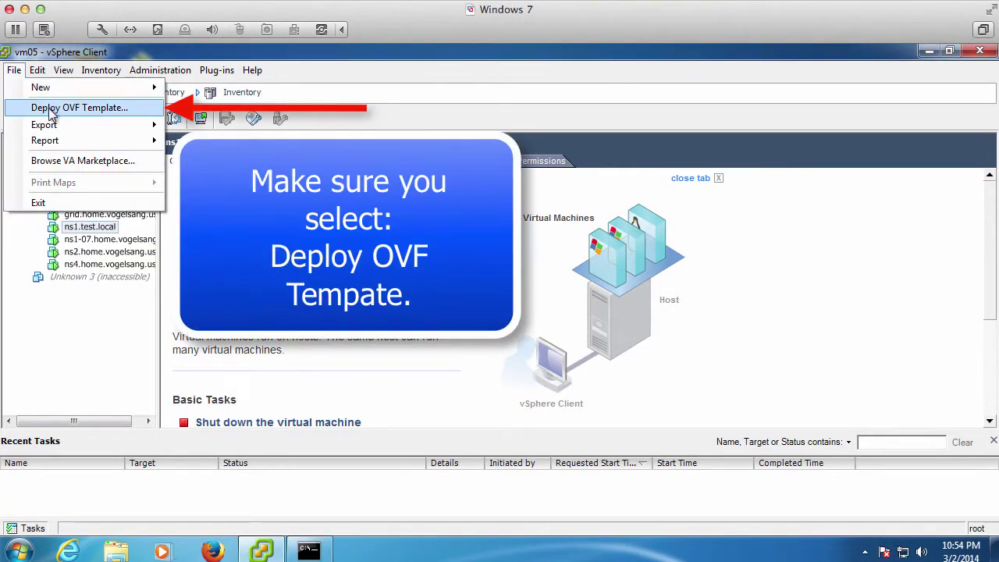
left_click(49, 106)
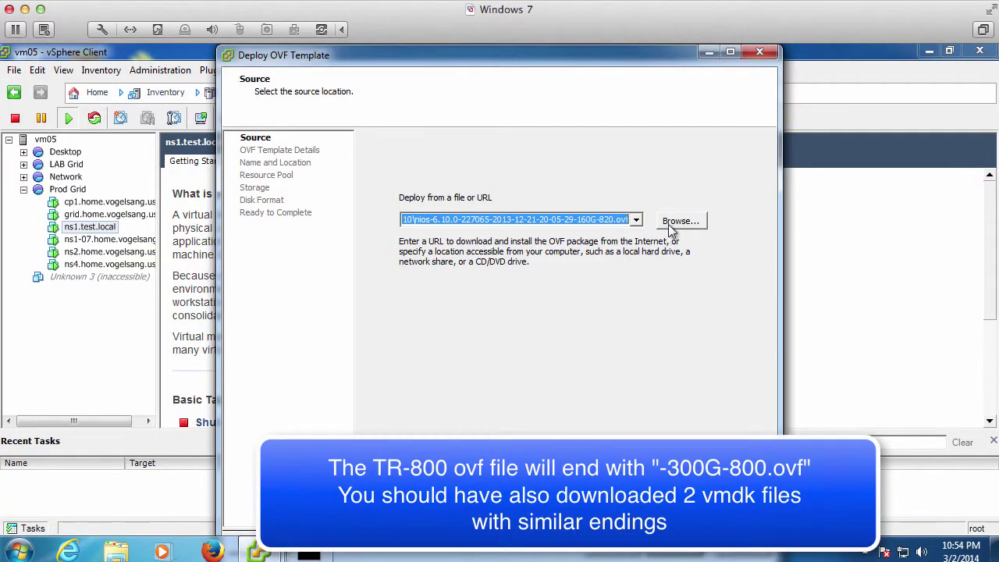
left_click(673, 224)
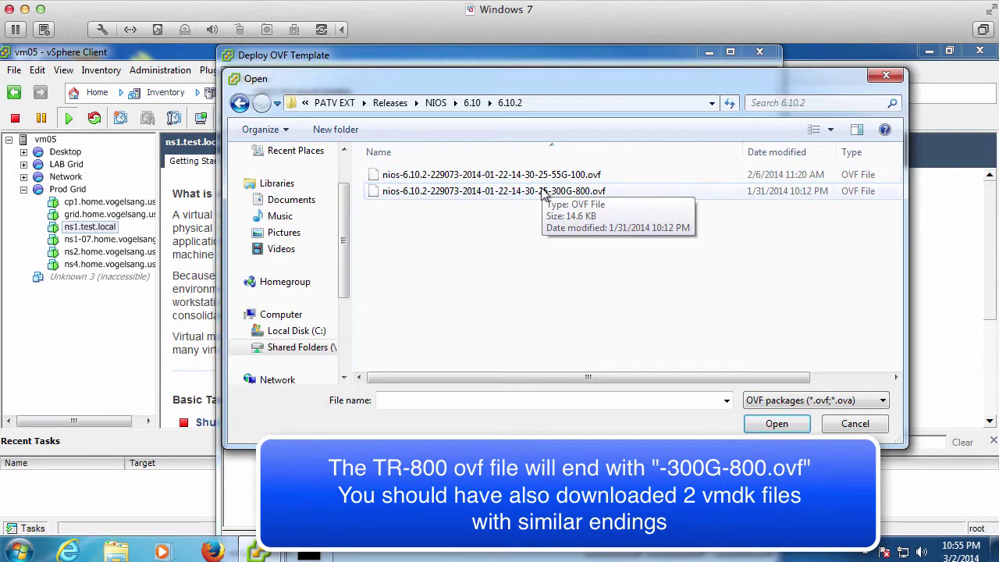
left_click(546, 191)
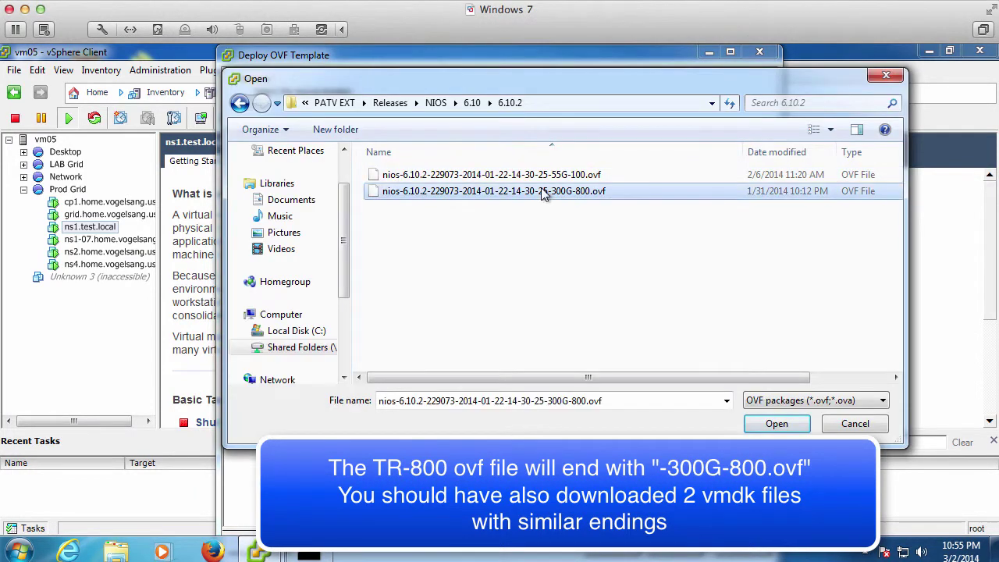
left_click(776, 425)
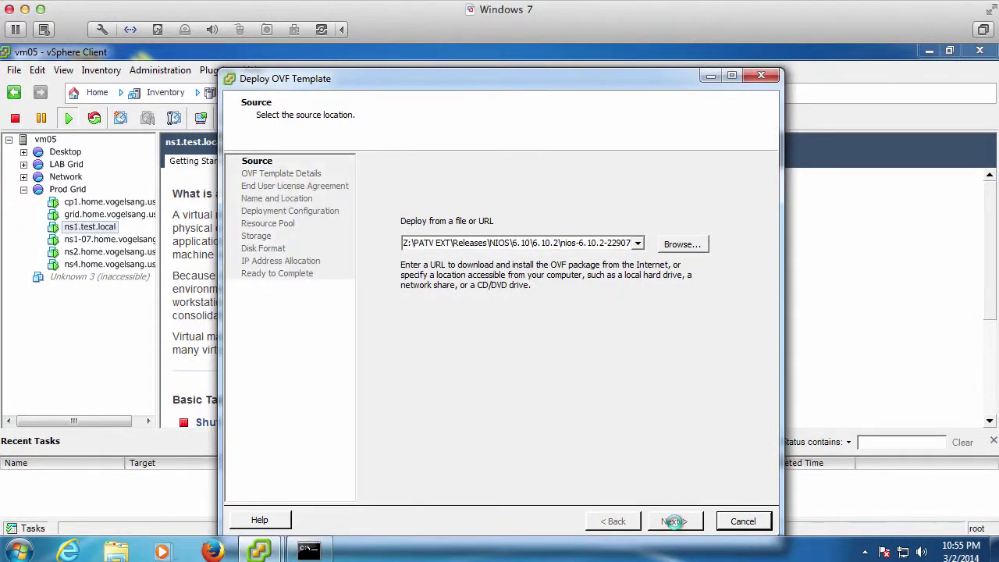
left_click(674, 523)
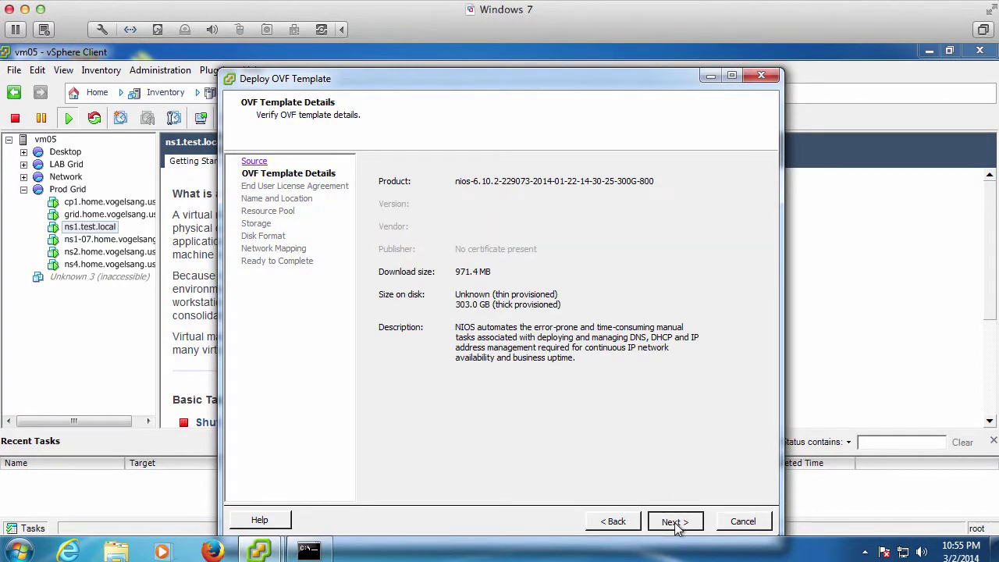
left_click(676, 523)
left_click(675, 520)
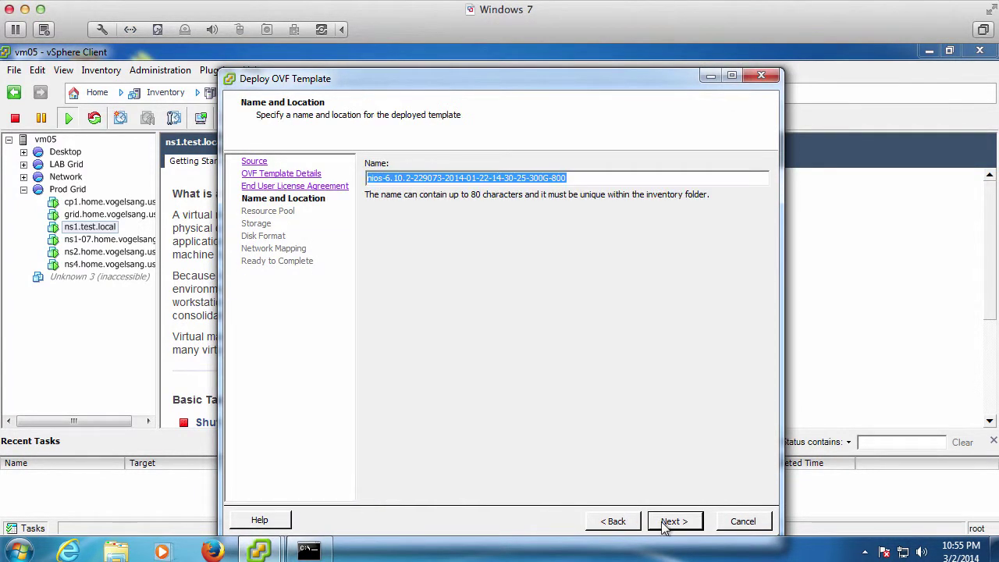
Deploy it as rpt.test.local in Prod Grid on VOL1, thin-provisioned, powering on afterwards
type("rpt.test.loc")
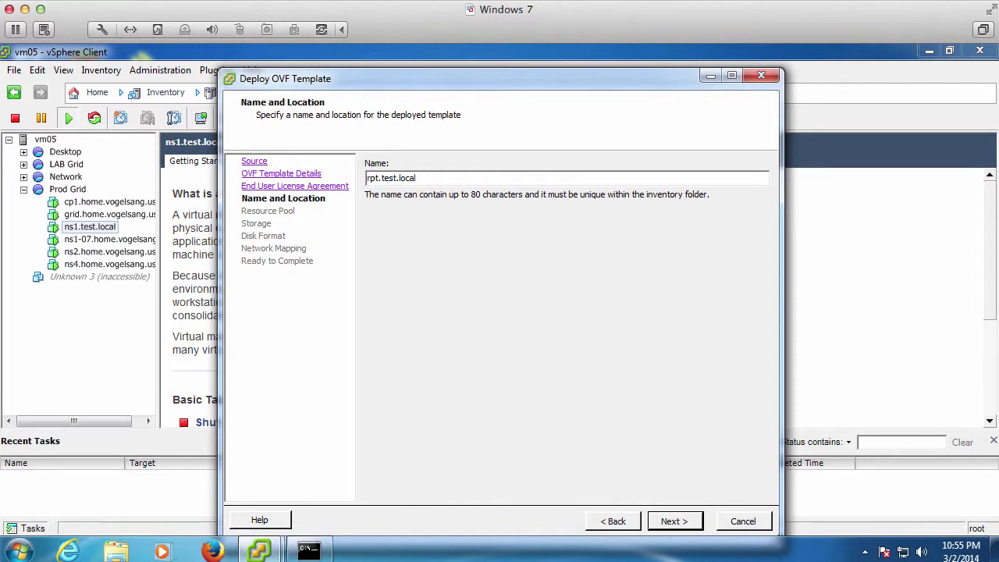
type("al")
left_click(676, 523)
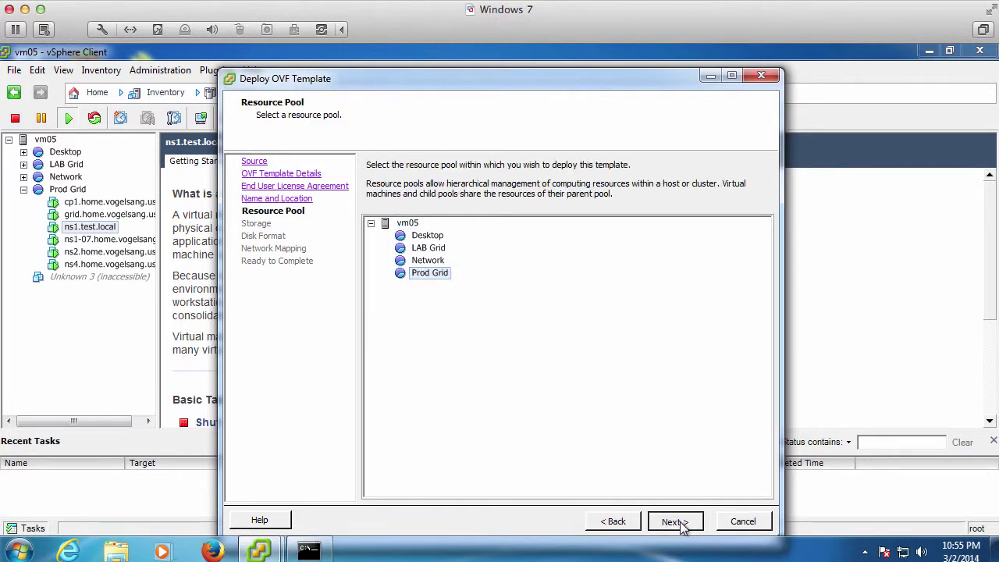
left_click(681, 527)
key("Down")
left_click(669, 521)
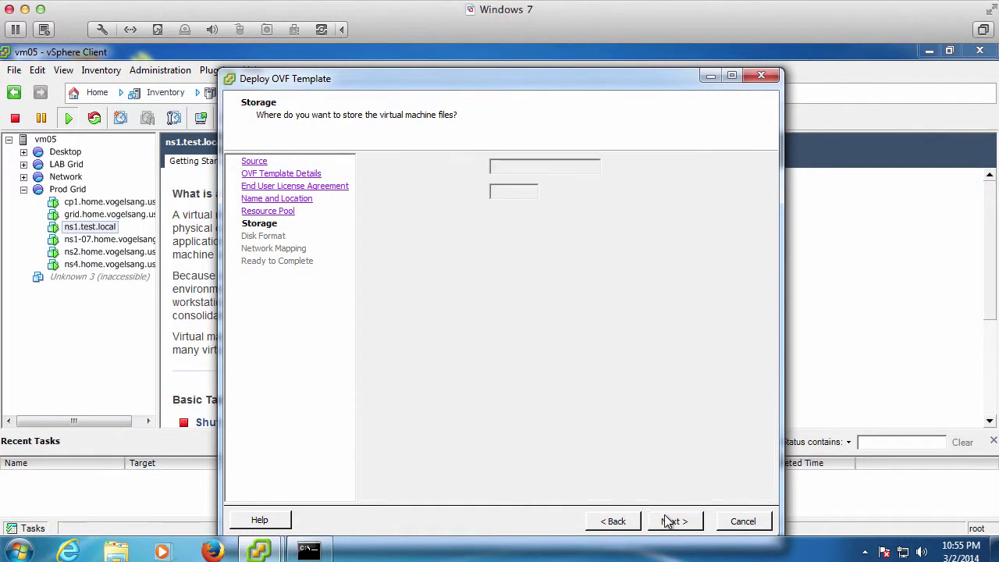
key("Down")
key("Down")
left_click(669, 522)
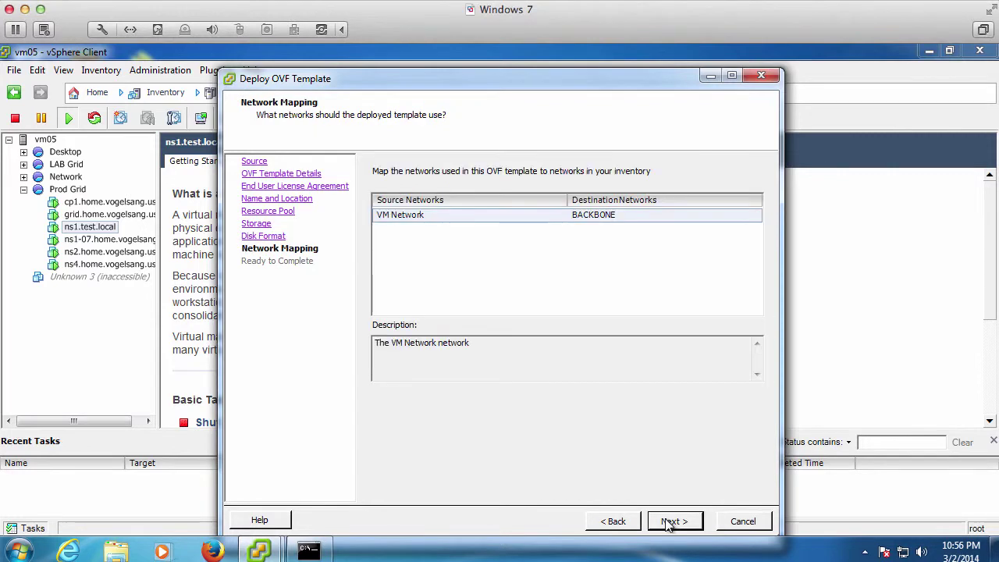
left_click(669, 522)
key("space")
left_click(674, 521)
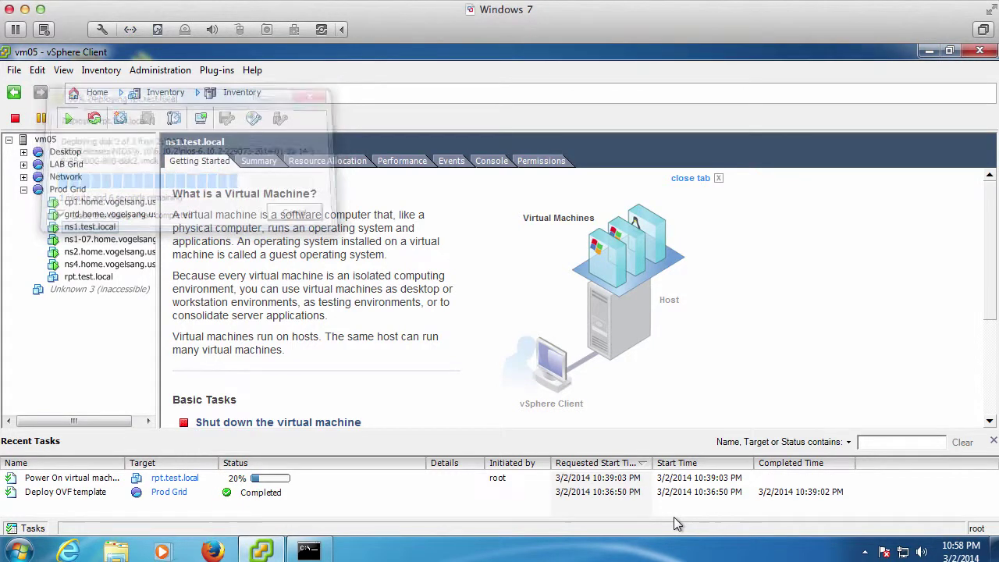
Open the rpt.test.local console and log in as admin with the account password
left_click(88, 277)
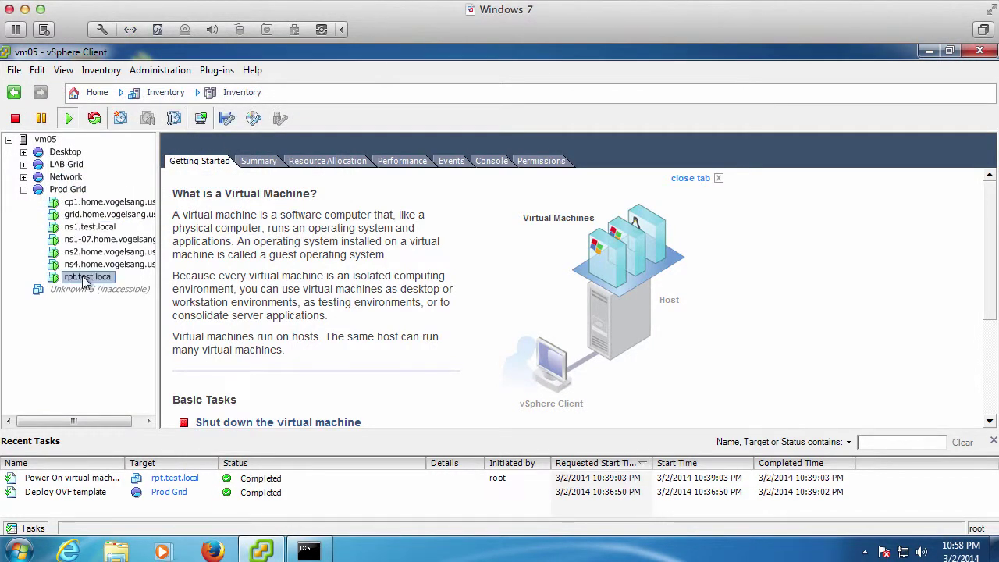
left_click(200, 118)
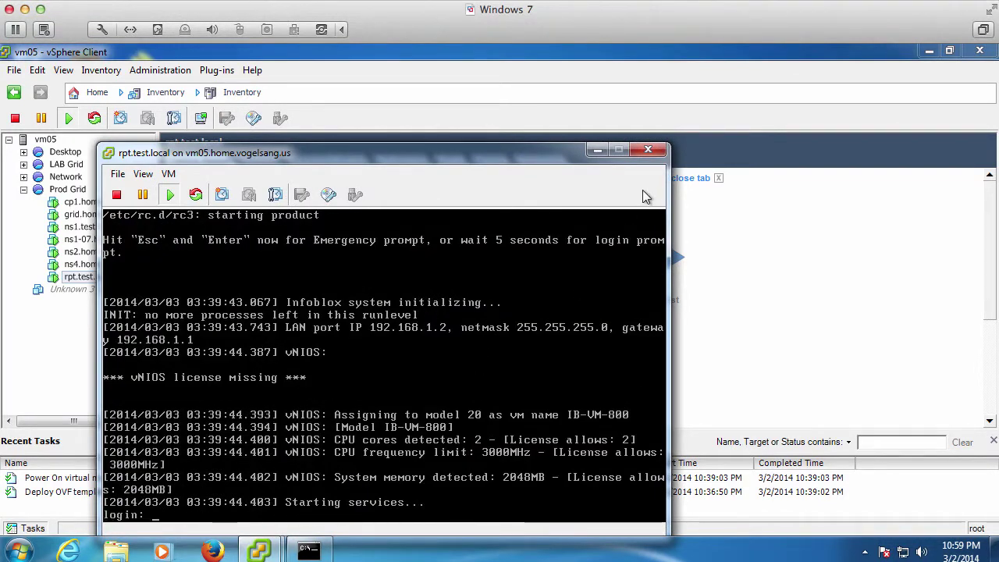
left_click(611, 257)
type("admin")
key("Return")
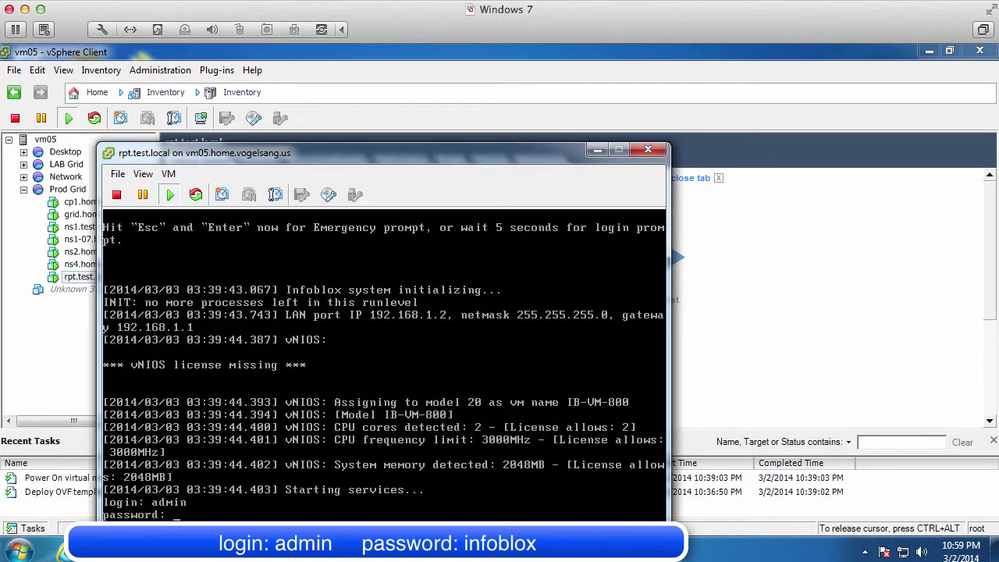
type("infoblox")
key("Return")
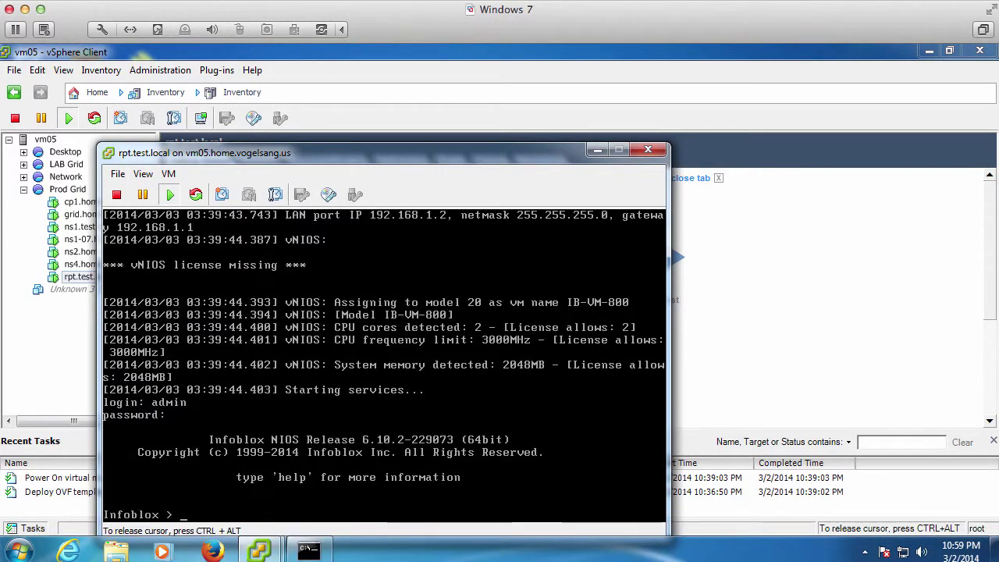
Install the temporary vNIOS license via set temp_license option 2
type("set temp_lice")
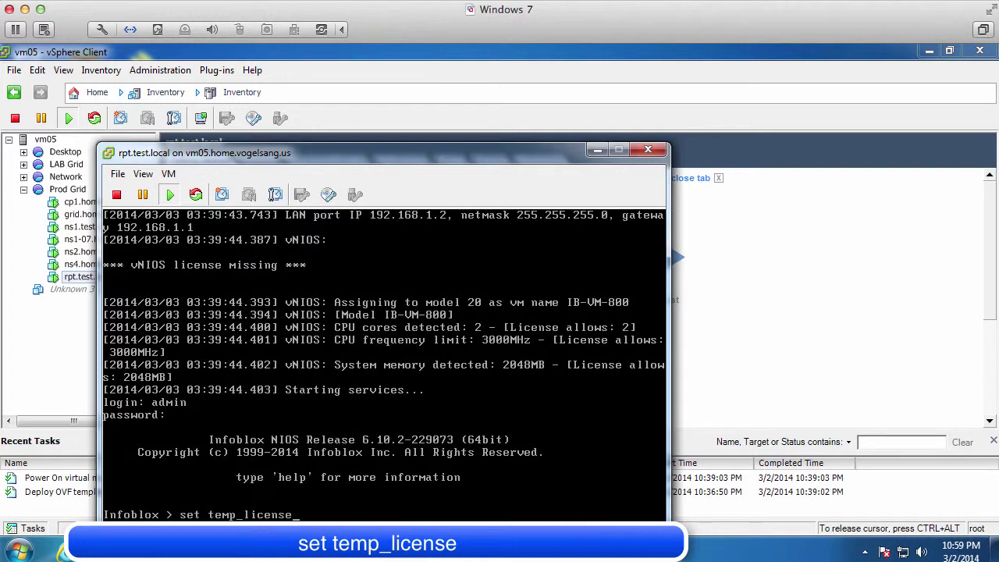
type("nse")
key("Return")
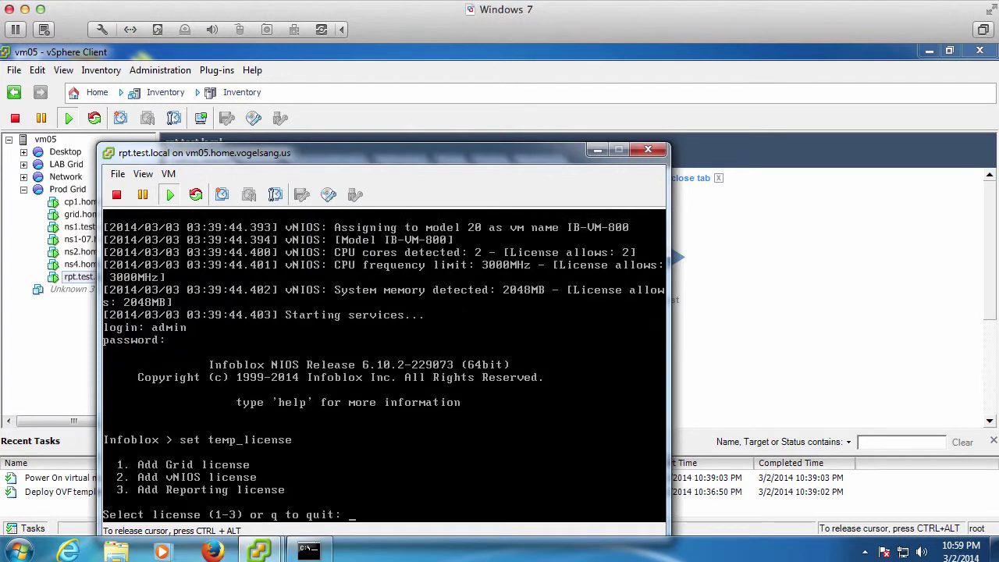
type("2")
key("Return")
type("y")
key("Return")
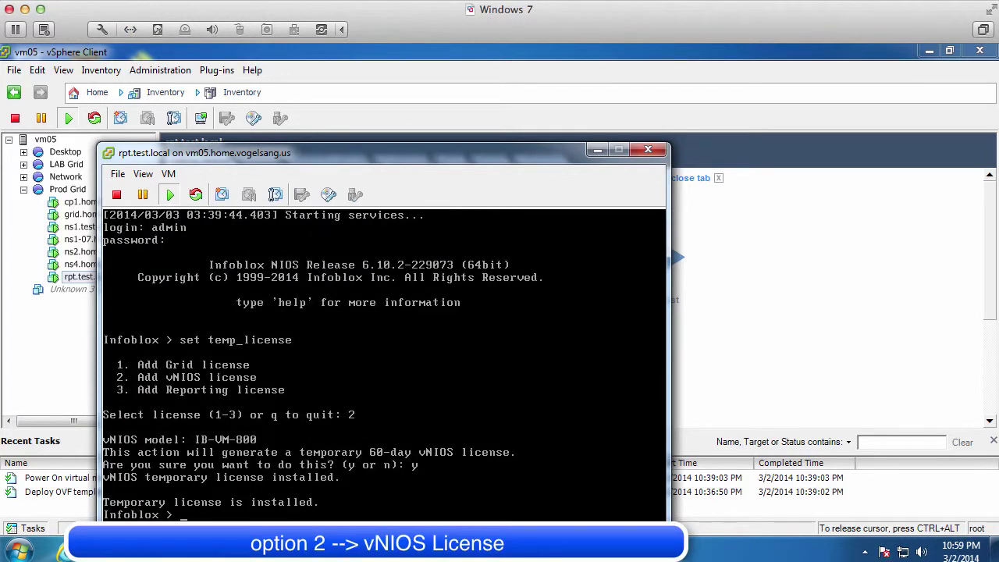
Install the temporary Grid license with option 1, agreeing to restart the UI
key("Up")
key("Return")
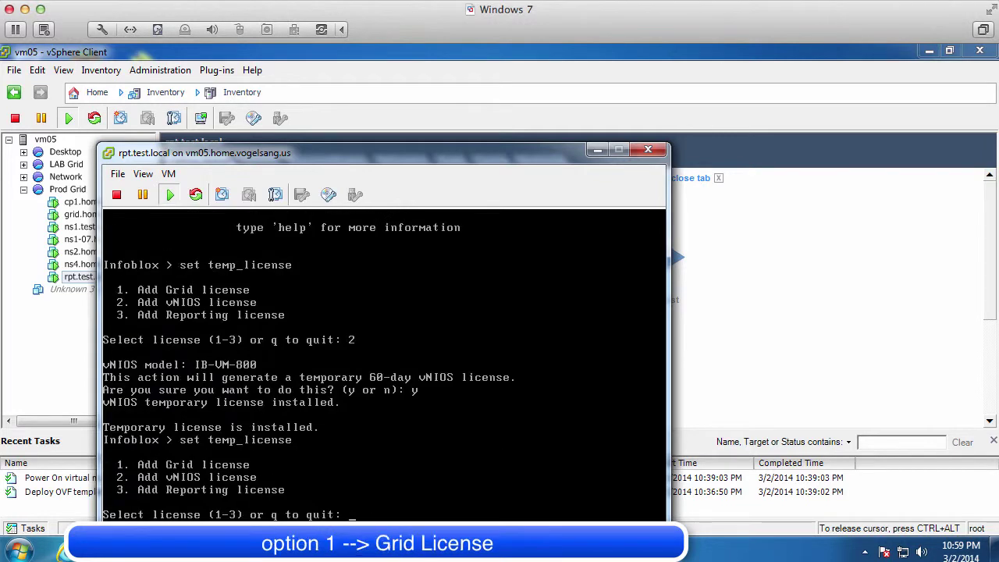
type("1")
key("Return")
type("y")
key("Return")
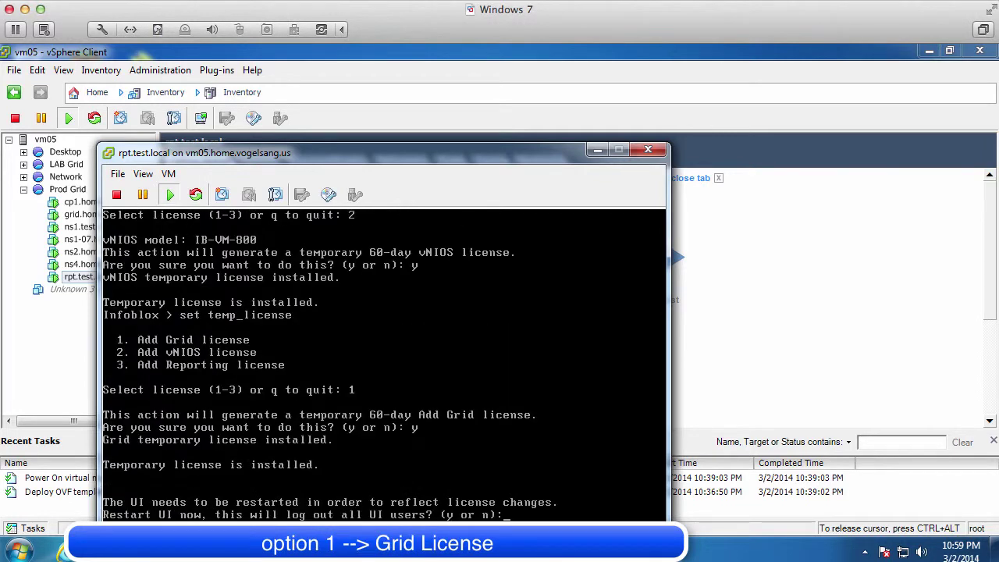
type("y")
key("Return")
type("y")
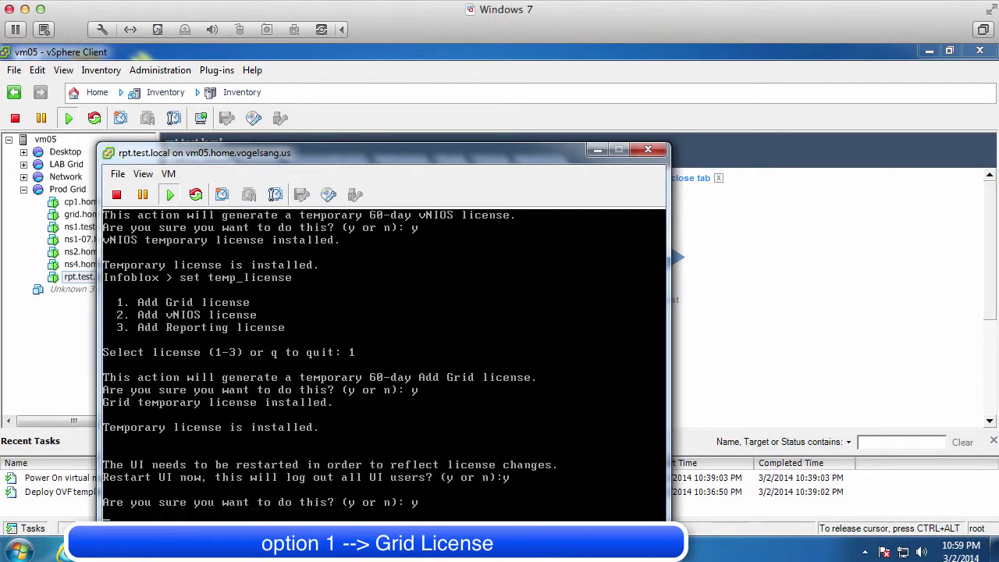
key("Return")
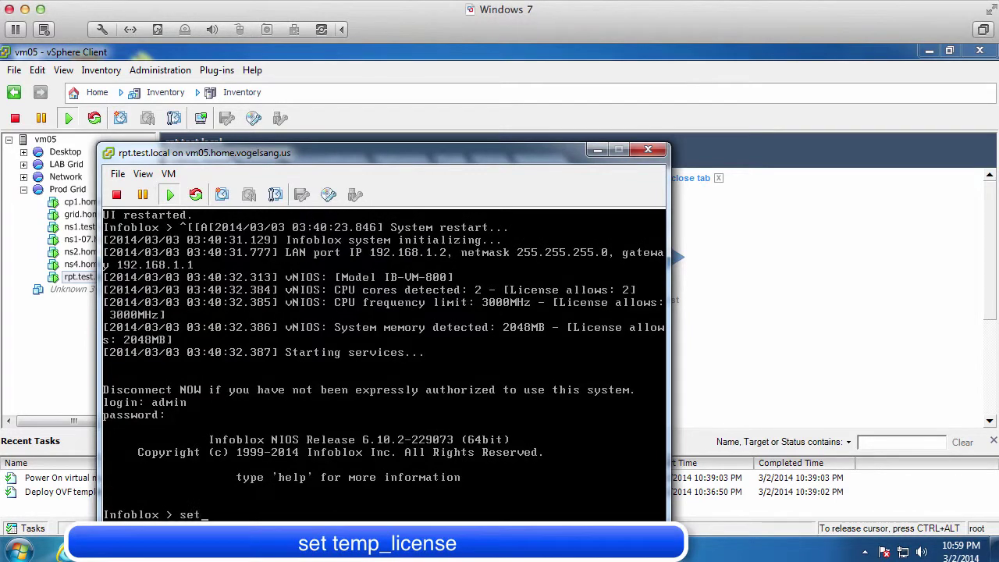
Install the temporary 60-day Reporting license
type("temp_license")
key("Return")
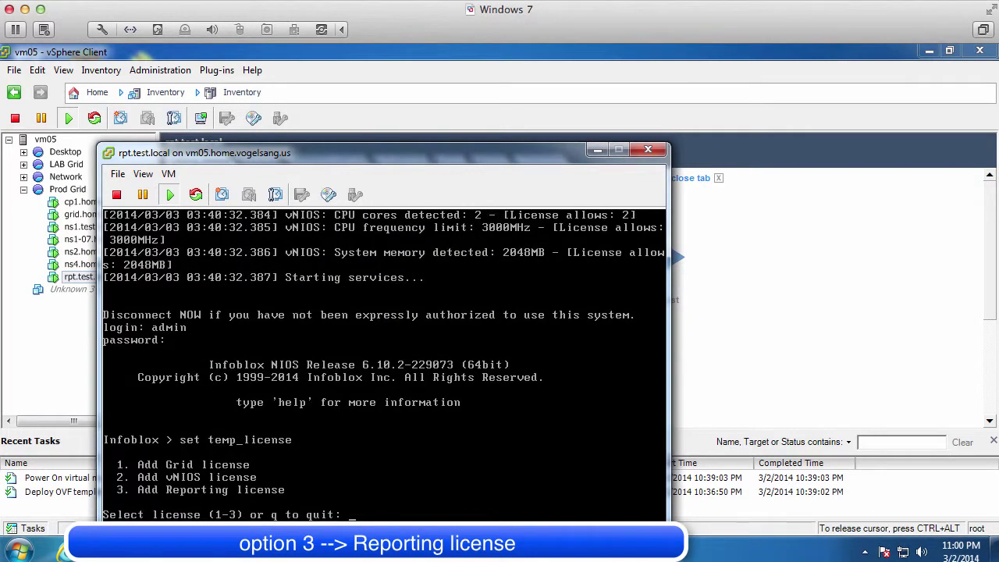
key("Return")
type("y")
key("Return")
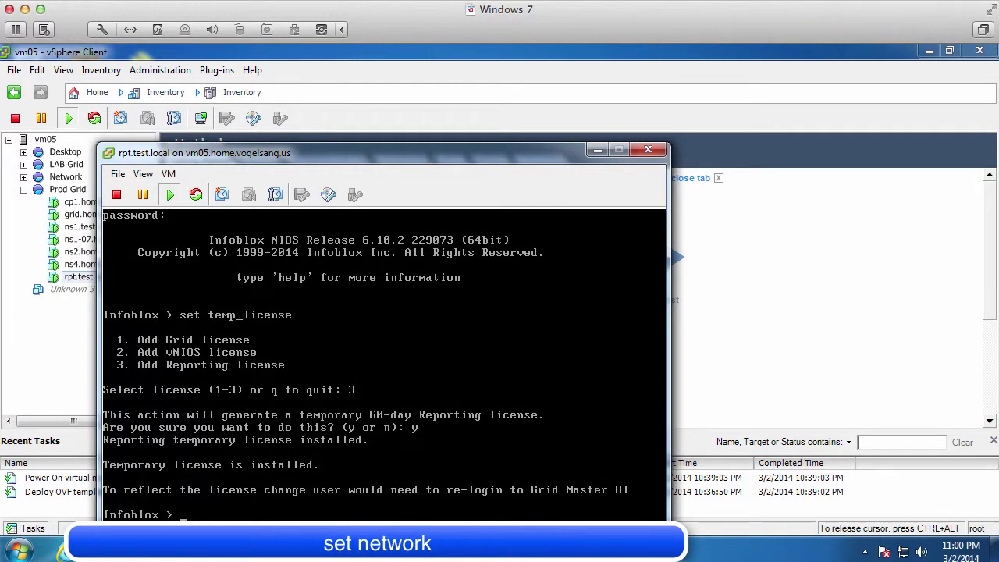
type("set network")
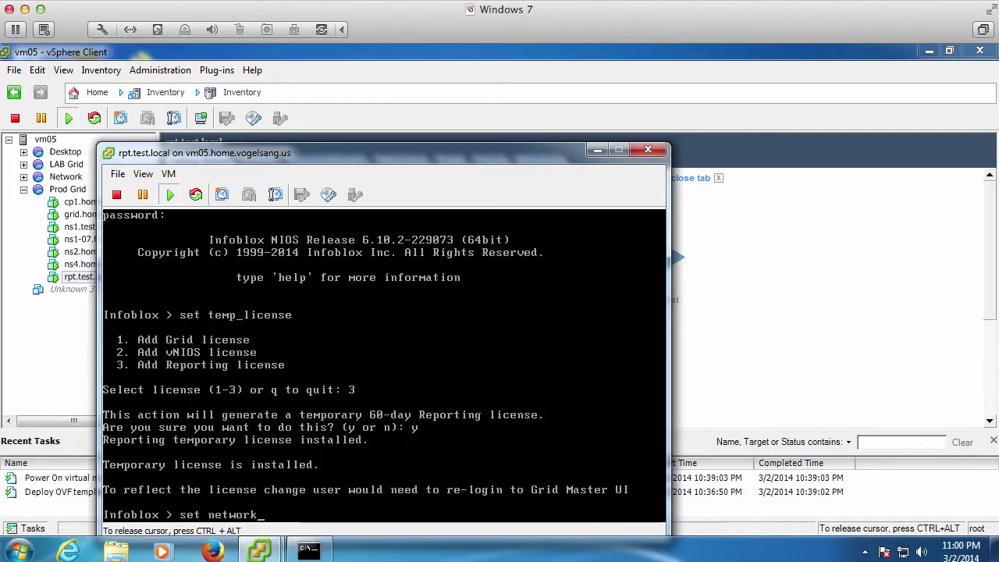
Set the appliance IP to 192.168.2.163, keeping the default netmask and gateway, with no IPv6
key("Return")
type("192.168.2.16")
key("Return")
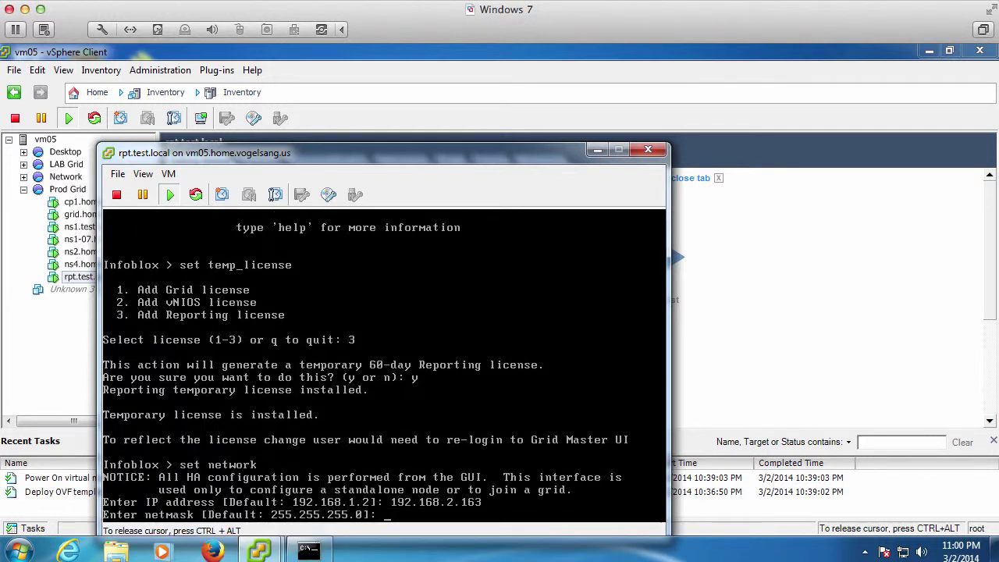
key("Return")
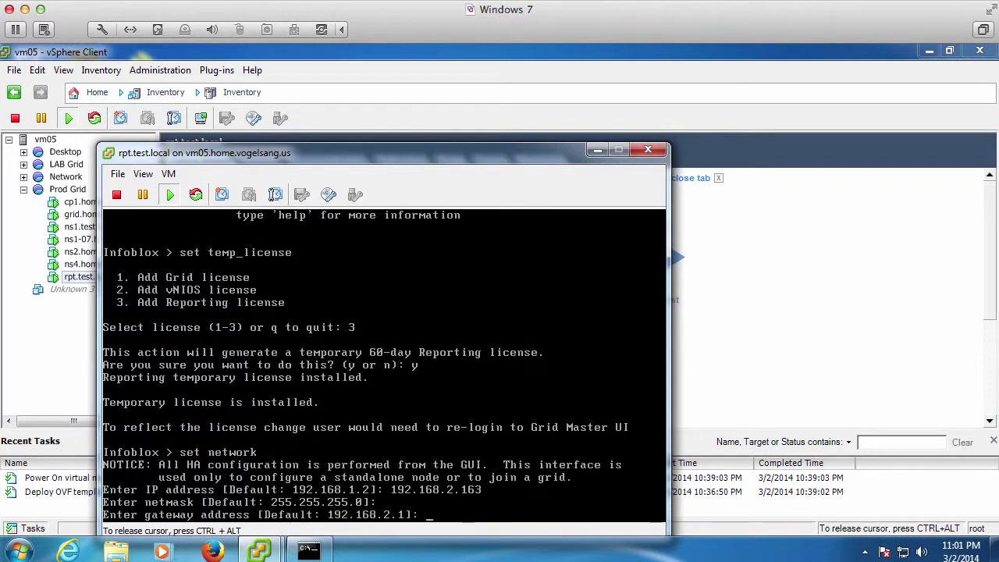
key("Return")
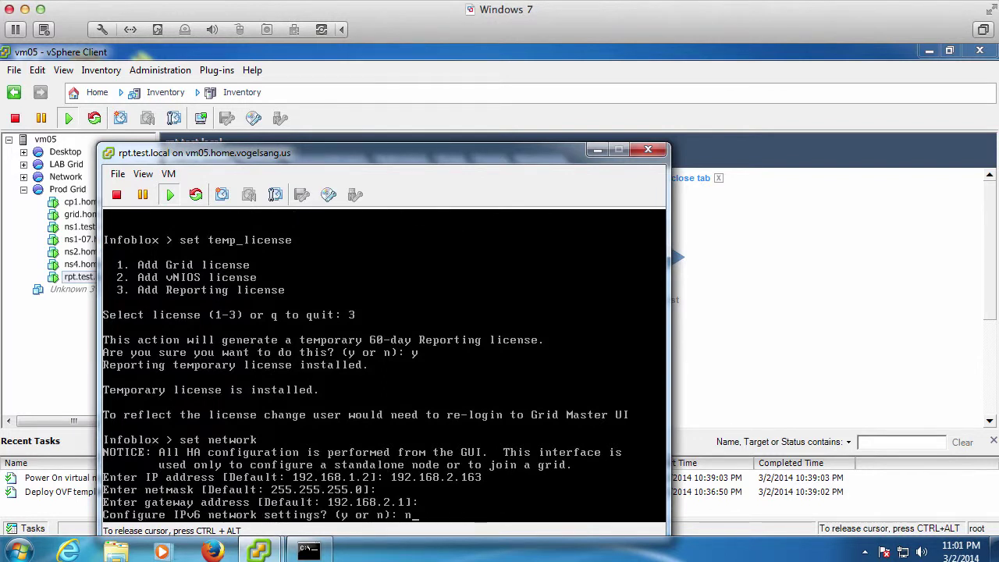
key("Return")
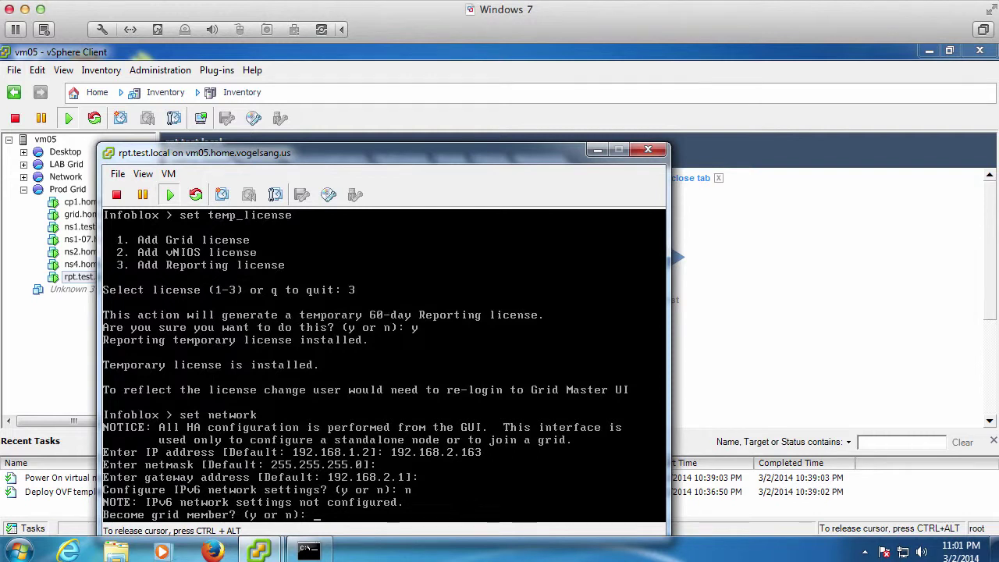
Join grid Infoblox at master VIP 192.168.2.160 with the shared secret and confirm
type("y")
key("Return")
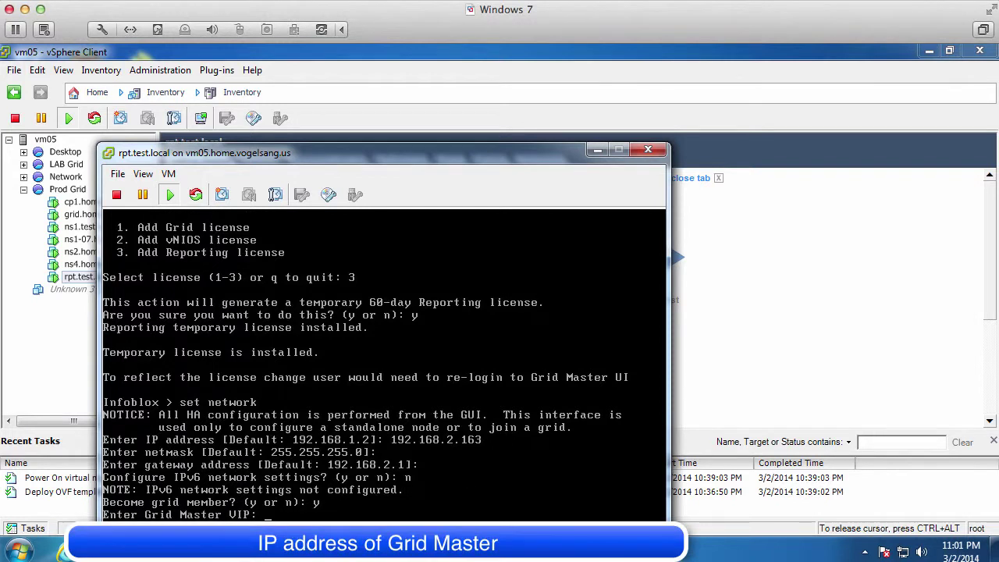
type("192.168.2.160")
key("Return")
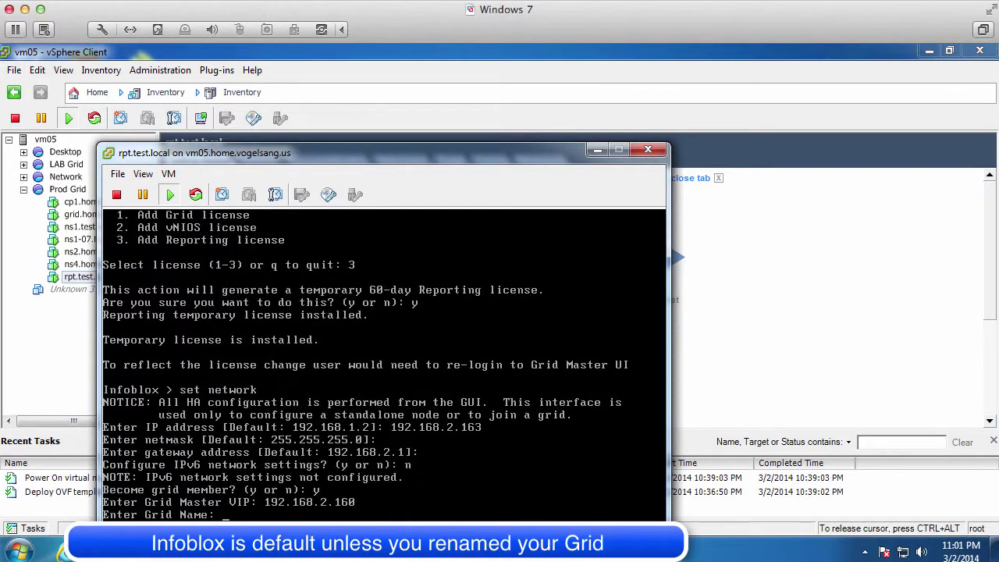
type("Infoblox")
key("Return")
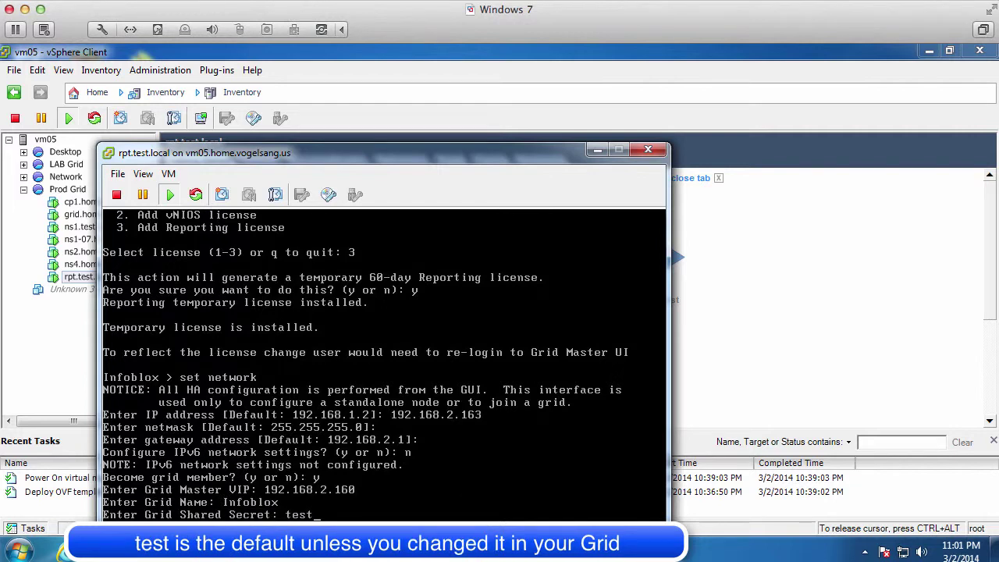
key("Return")
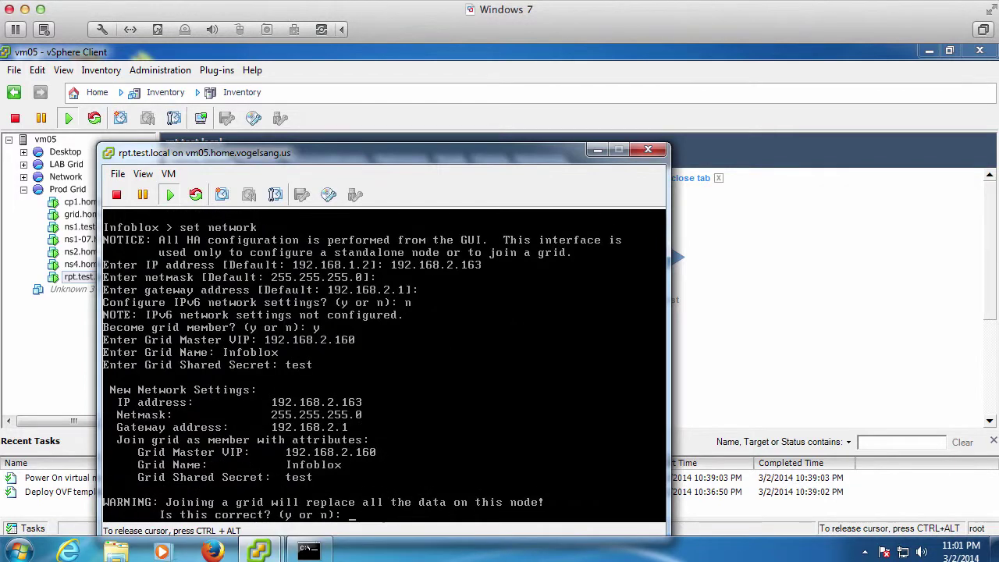
type("y")
key("Return")
type("y")
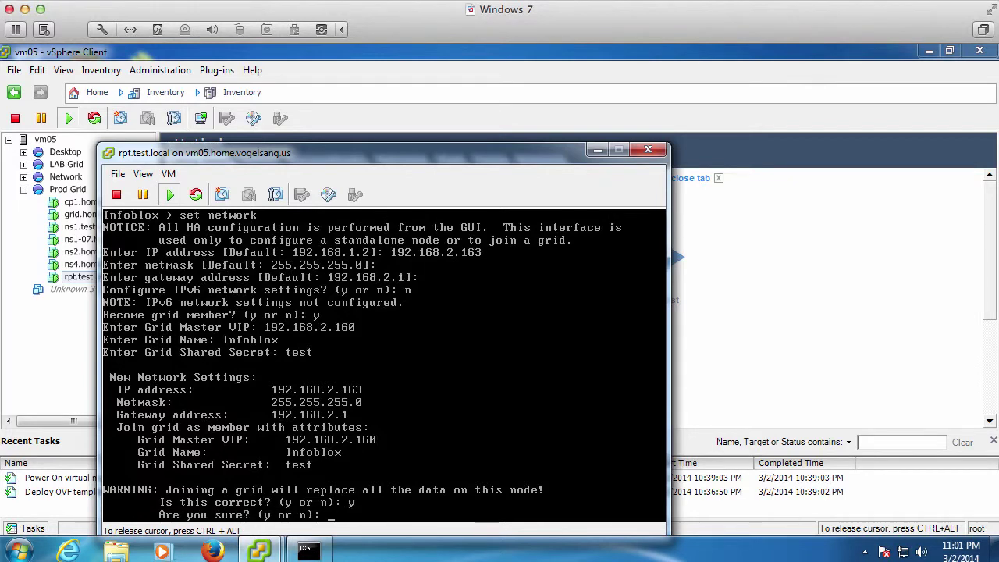
key("Return")
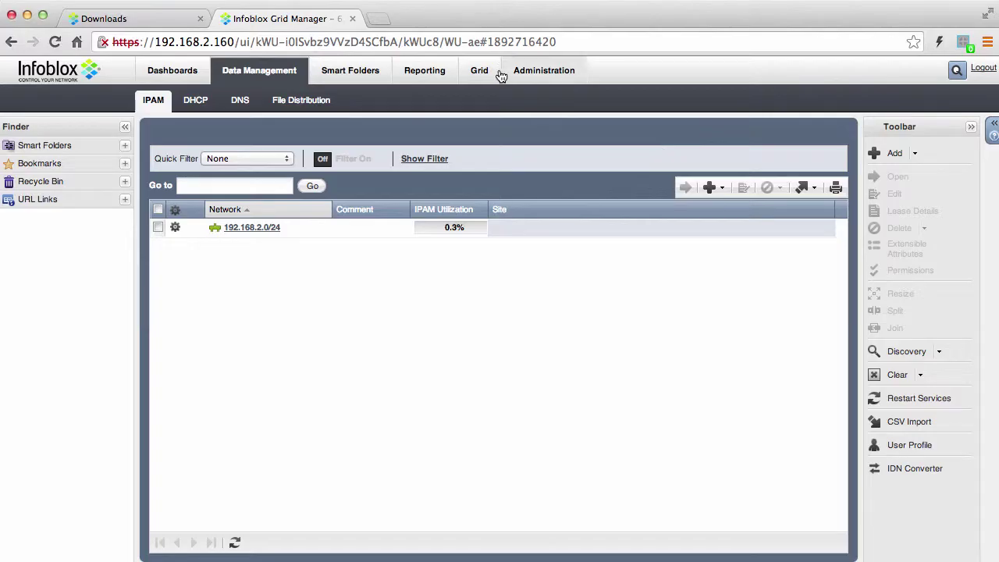
In the Grid Reporting Properties, tick all seven report categories except System Utilization
left_click(484, 72)
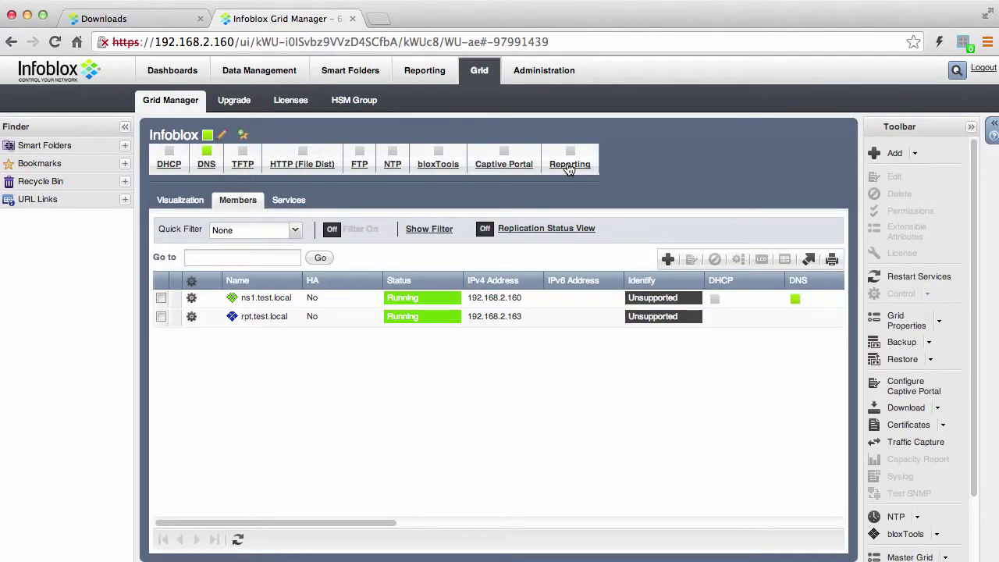
left_click(570, 165)
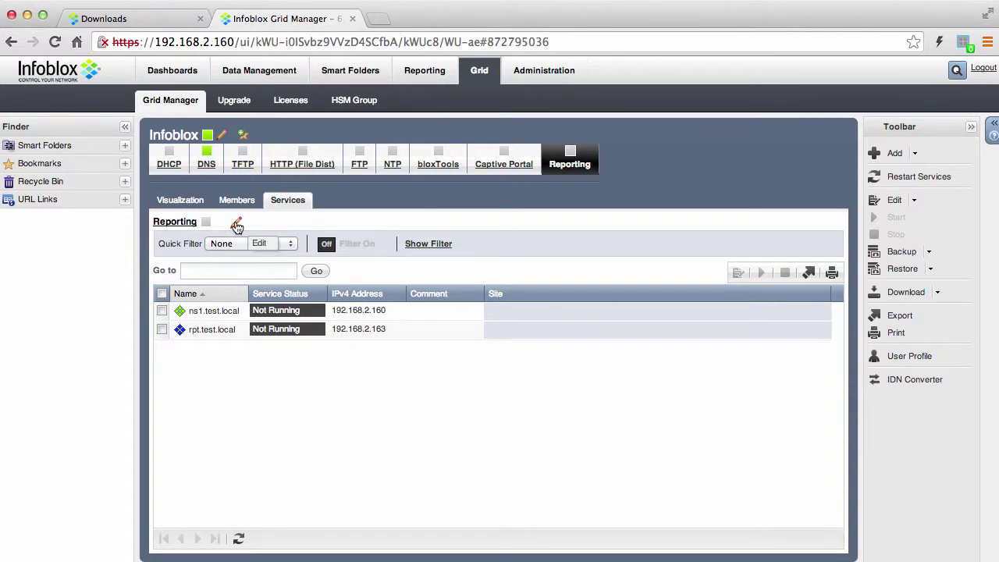
left_click(236, 226)
left_click(430, 249)
left_click(429, 261)
left_click(430, 273)
left_click(429, 286)
left_click(429, 298)
left_click(551, 248)
left_click(551, 261)
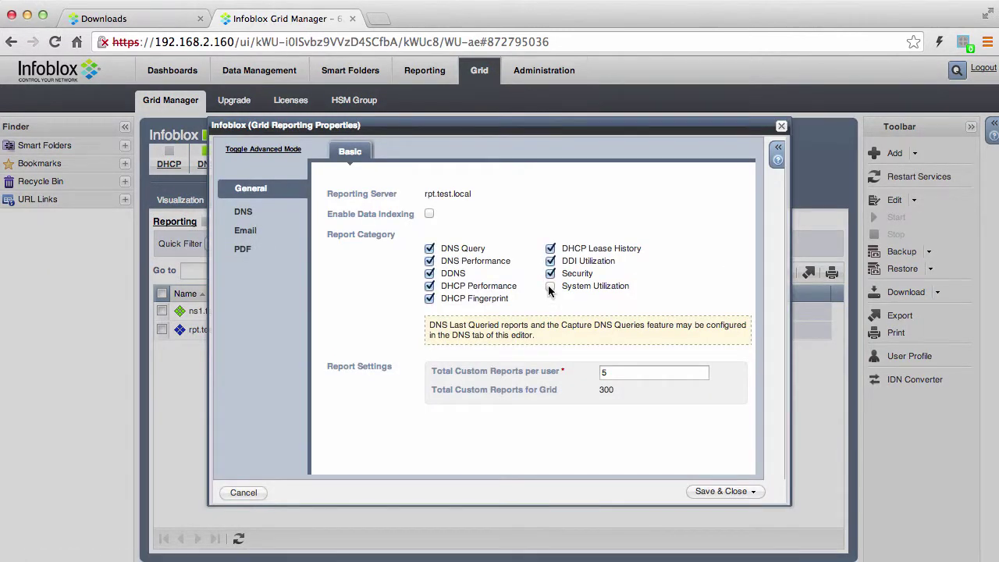
Monitor resource-record queries for test.local and the 2.168.192.in-addr reverse zone
left_click(242, 214)
left_click(332, 242)
left_click(694, 243)
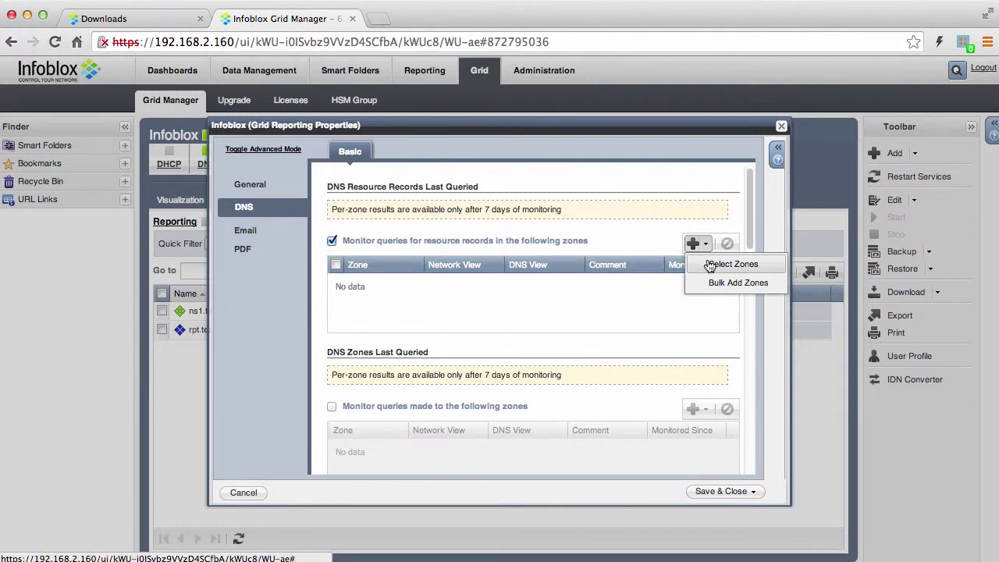
left_click(710, 265)
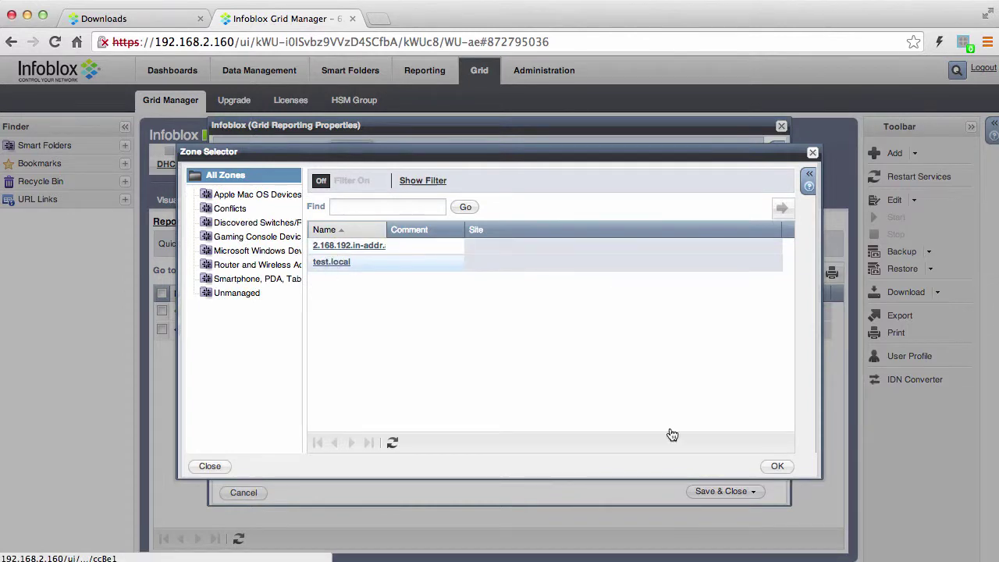
left_click(777, 466)
left_click(689, 241)
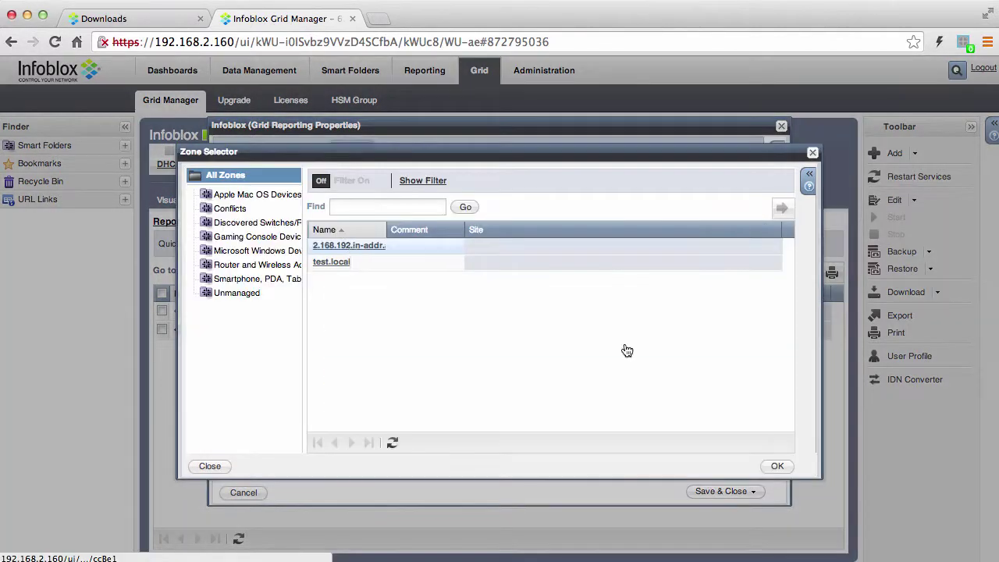
key("Return")
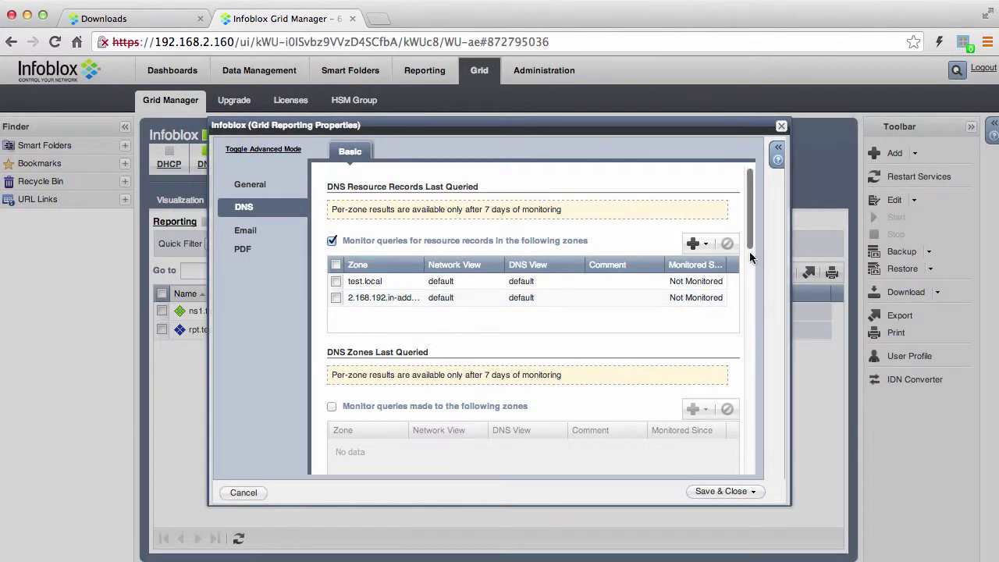
left_click_drag(748, 226, 749, 267)
Monitor queries made to the test.local zone
left_click(331, 267)
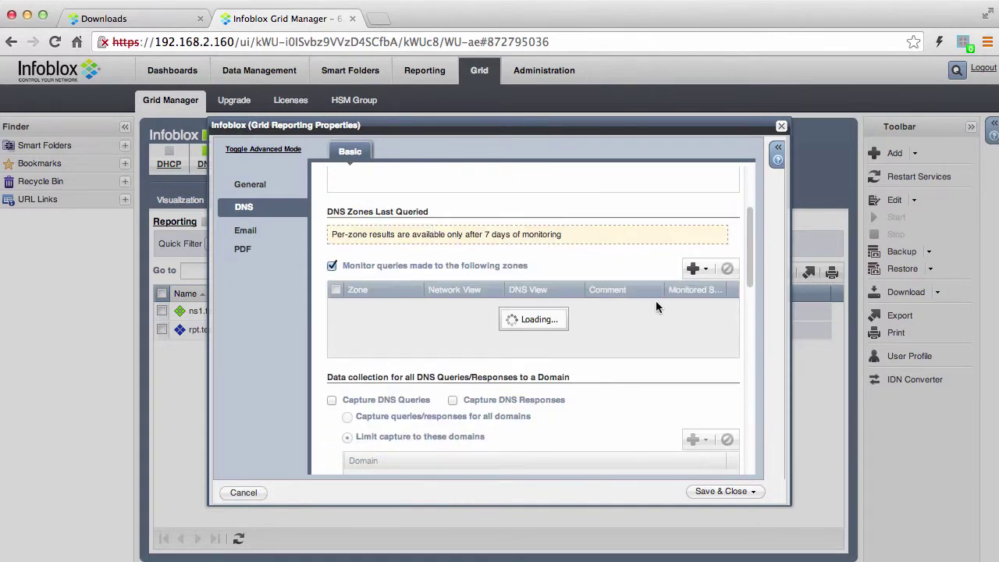
left_click(693, 269)
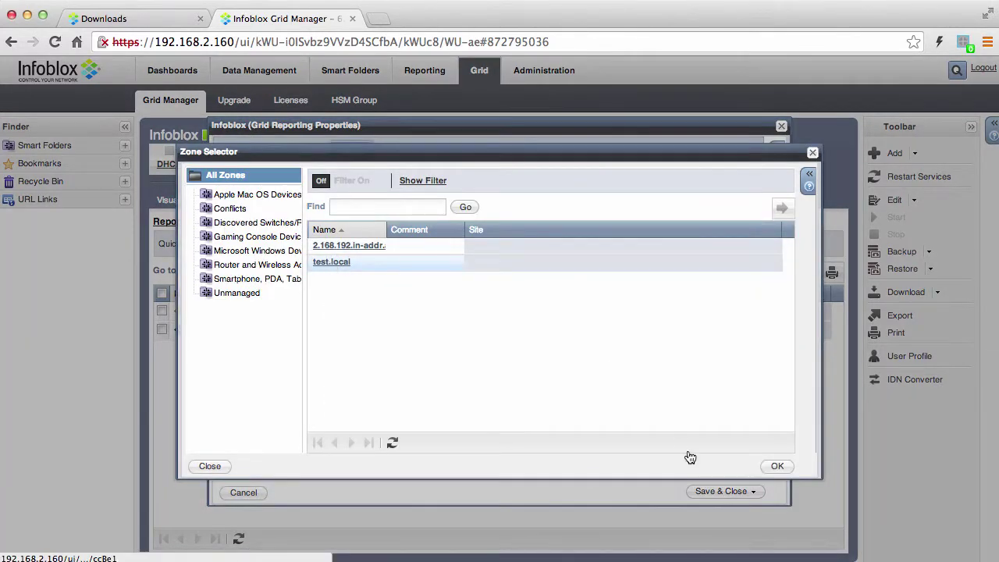
left_click(778, 466)
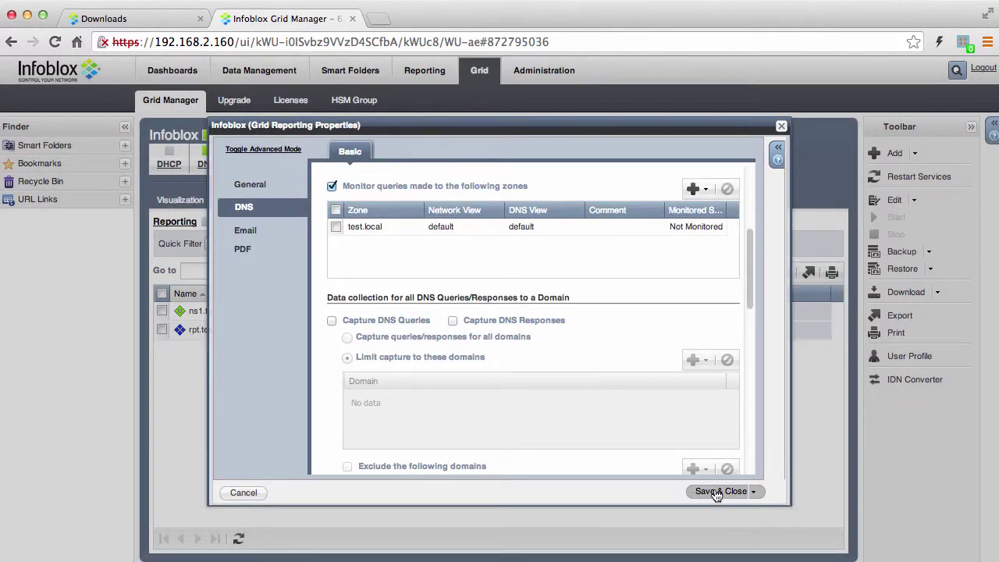
Save the reporting settings and start the Reporting service on rpt.test.local and ns1.test.local
left_click(715, 491)
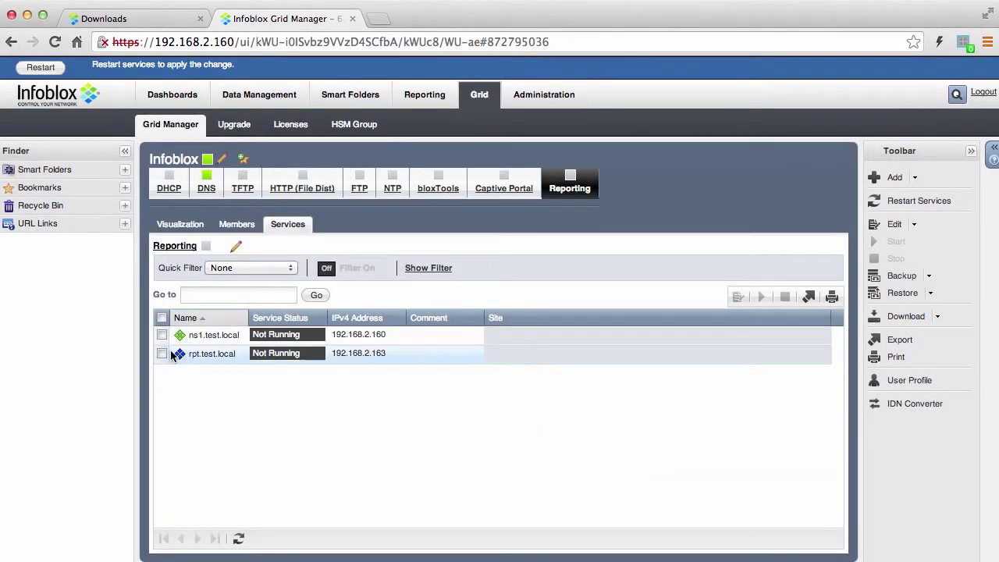
left_click(162, 354)
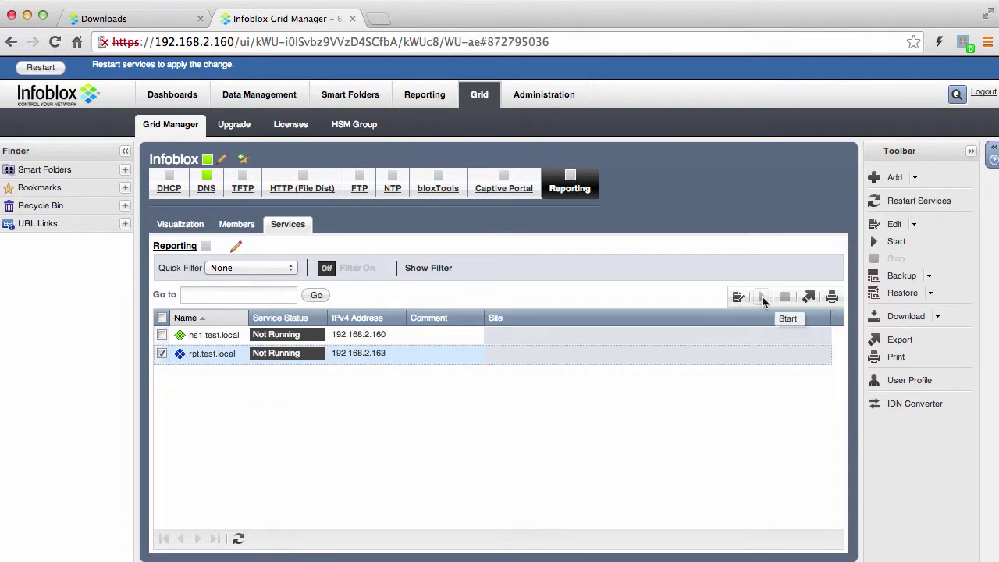
left_click(762, 297)
left_click(667, 360)
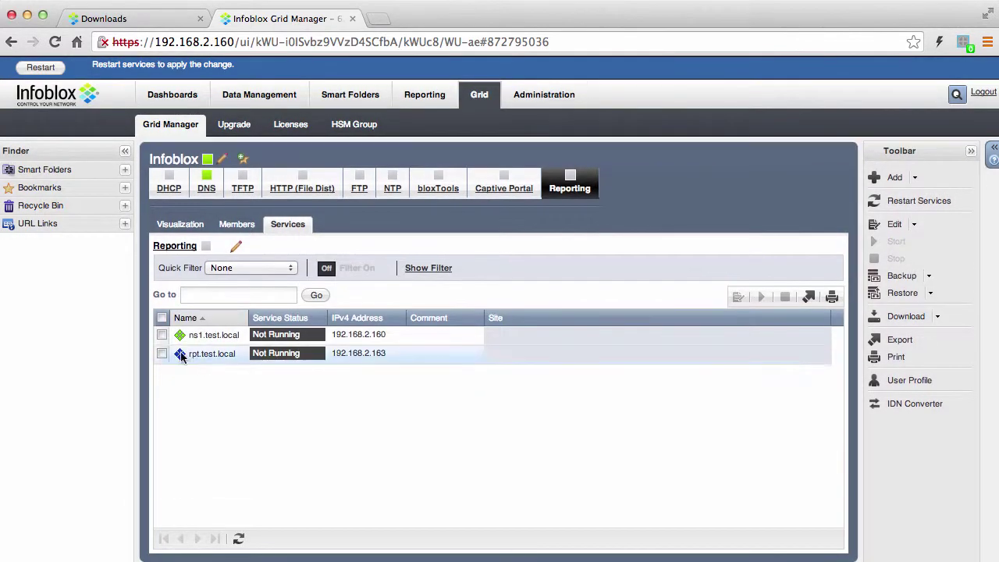
left_click(161, 335)
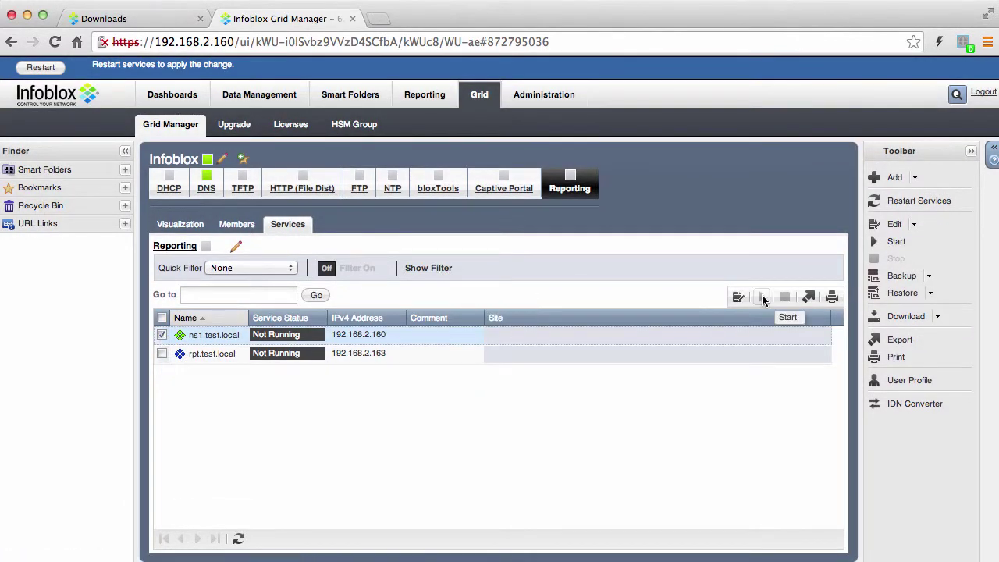
left_click(762, 298)
left_click(667, 360)
Restart grid services and refresh the member service statuses
left_click(40, 68)
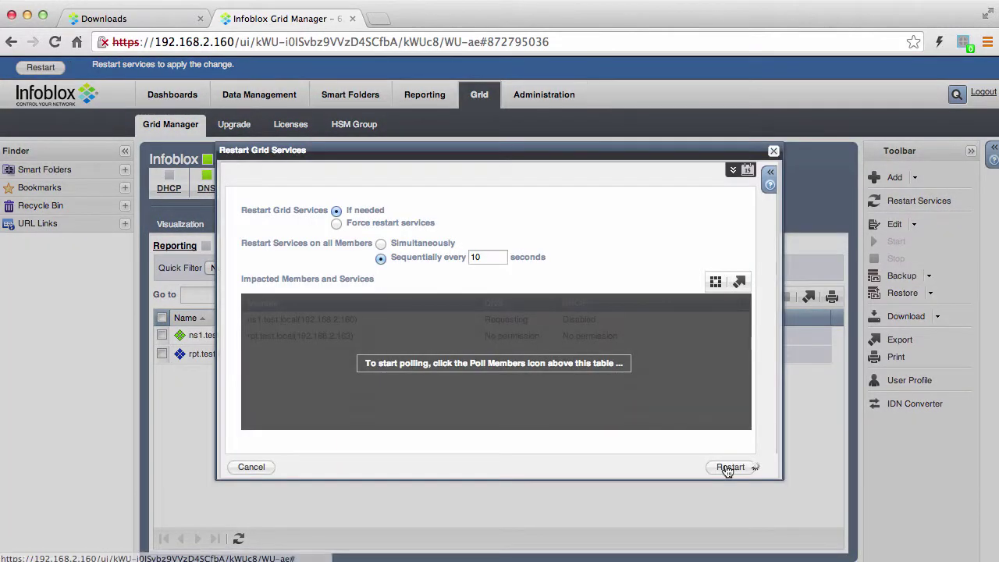
left_click(729, 466)
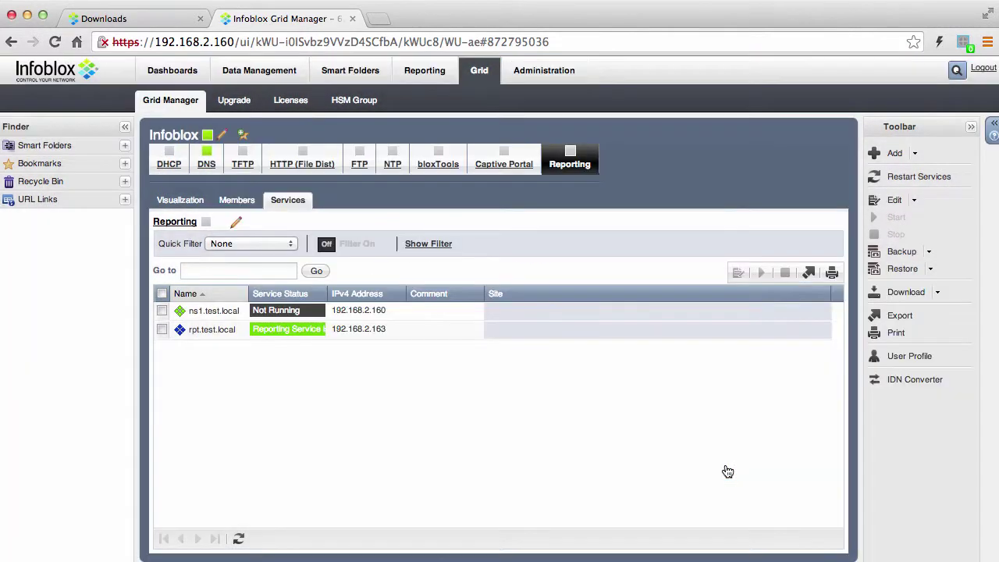
left_click(238, 540)
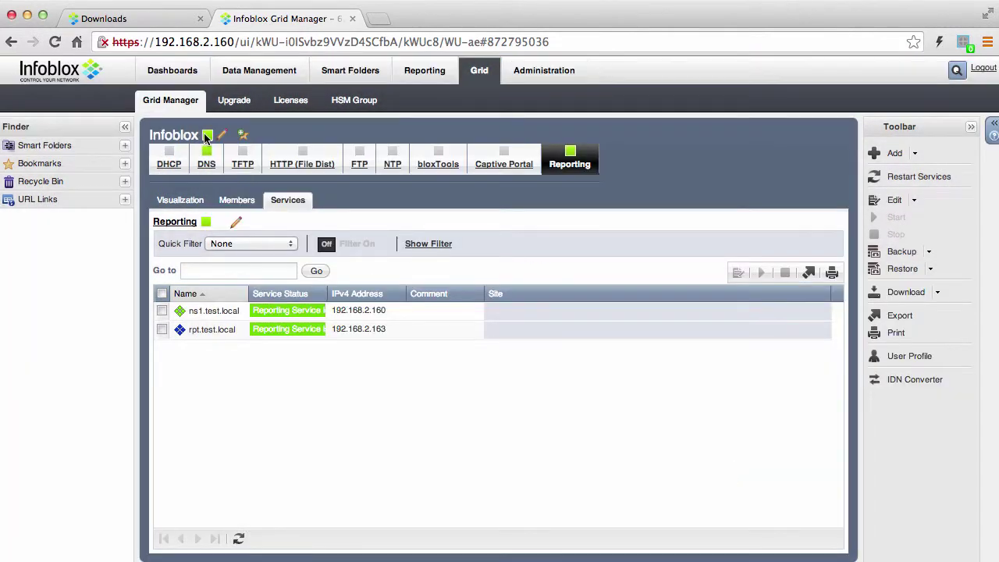
View the list of available reports on the Reporting tab
left_click(426, 72)
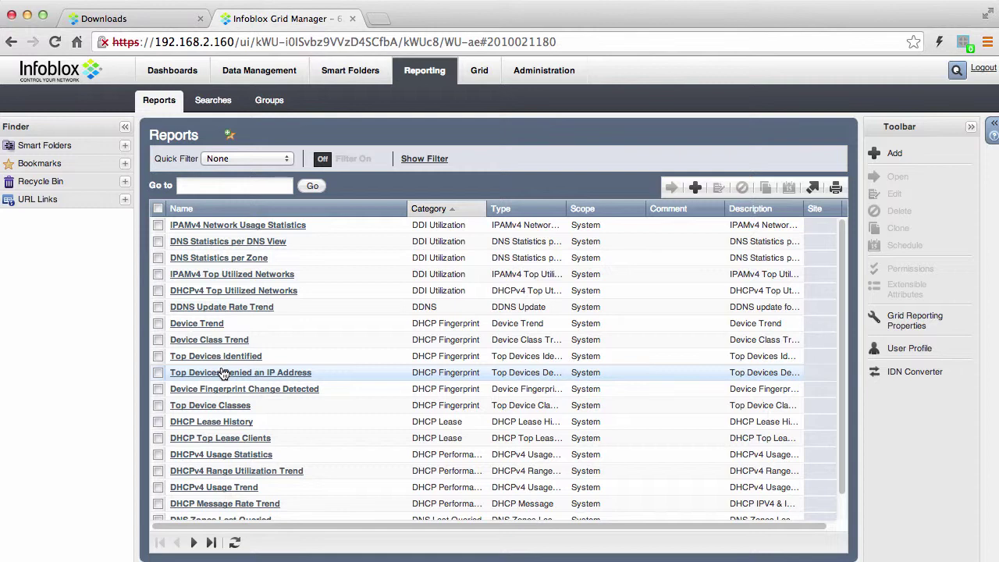
Show the test.local zone's DNS records, including the rpt host at 192.168.2.163
left_click(260, 70)
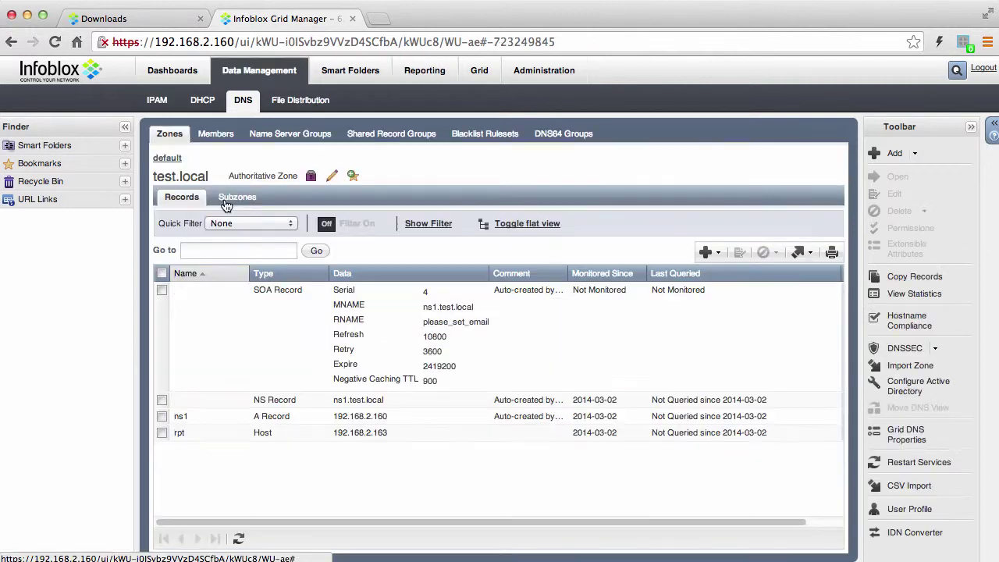